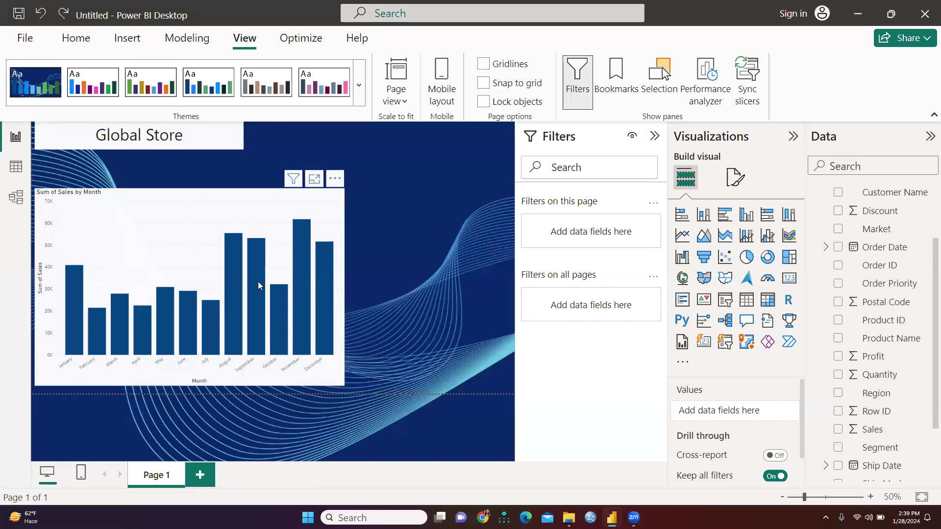
# Remove the existing sales by month column chart from the report page.
pyautogui.click(335, 183)
pyautogui.click(388, 235)
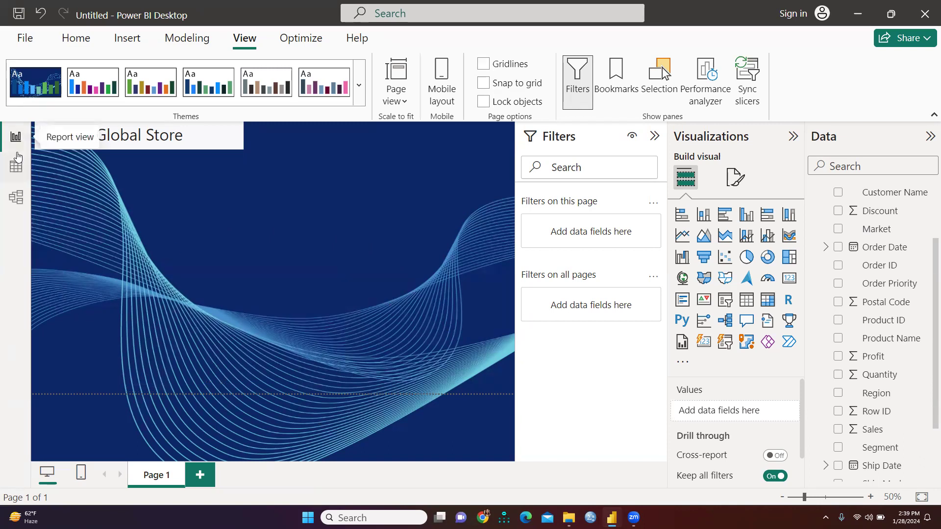
pyautogui.click(75, 42)
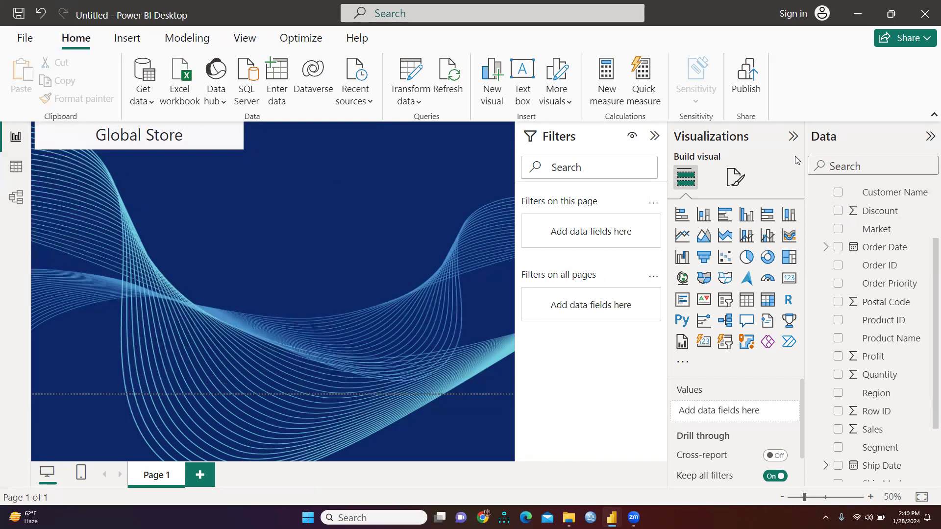
pyautogui.click(149, 101)
pyautogui.click(202, 156)
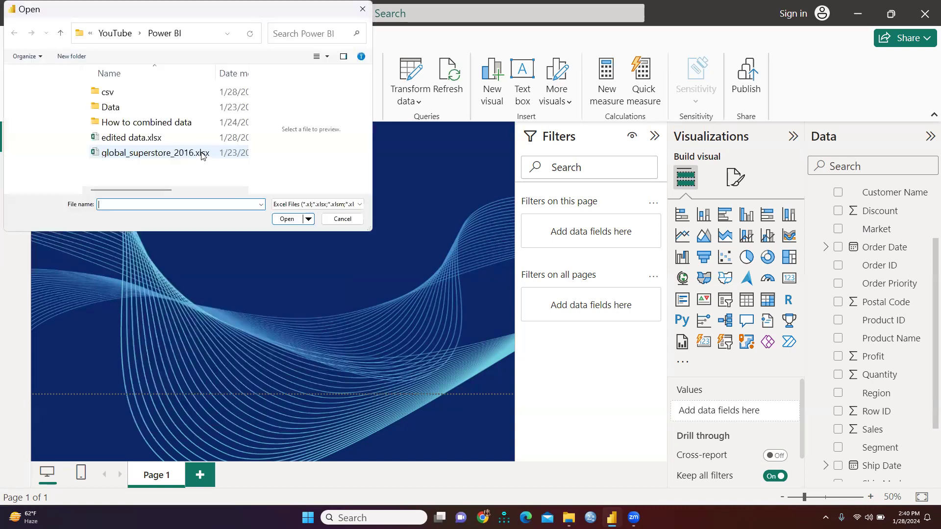
pyautogui.click(133, 142)
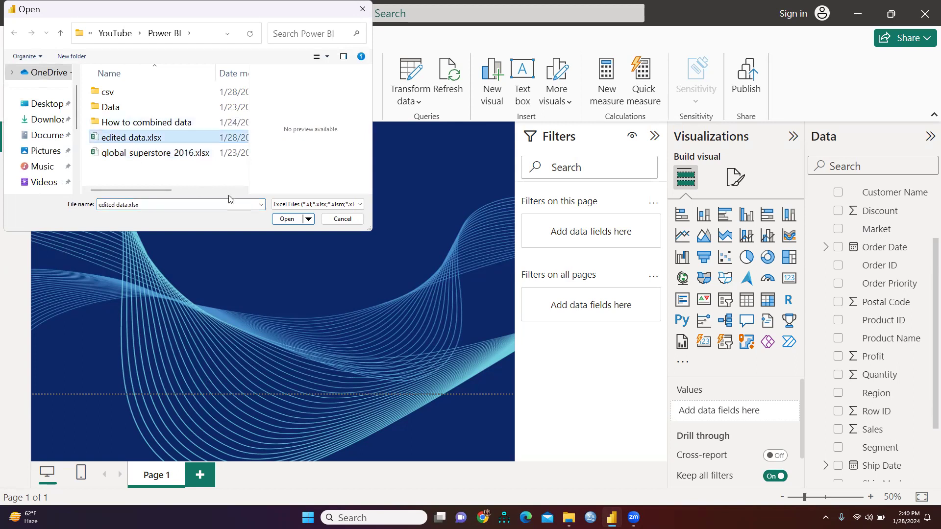
pyautogui.click(287, 219)
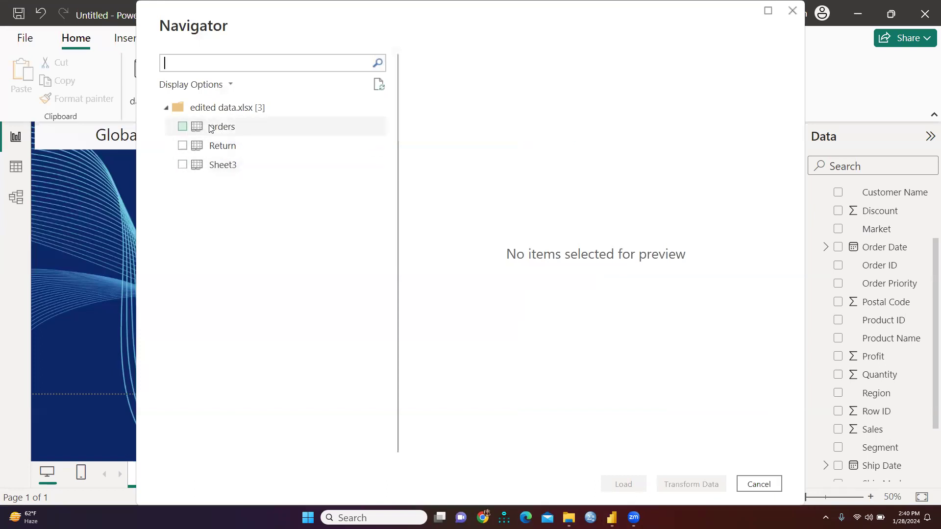
pyautogui.click(183, 128)
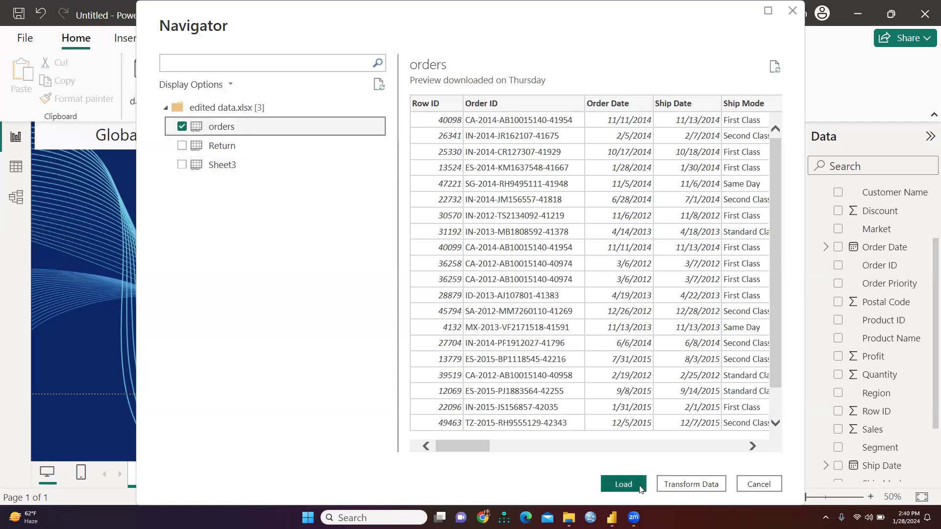
pyautogui.click(790, 11)
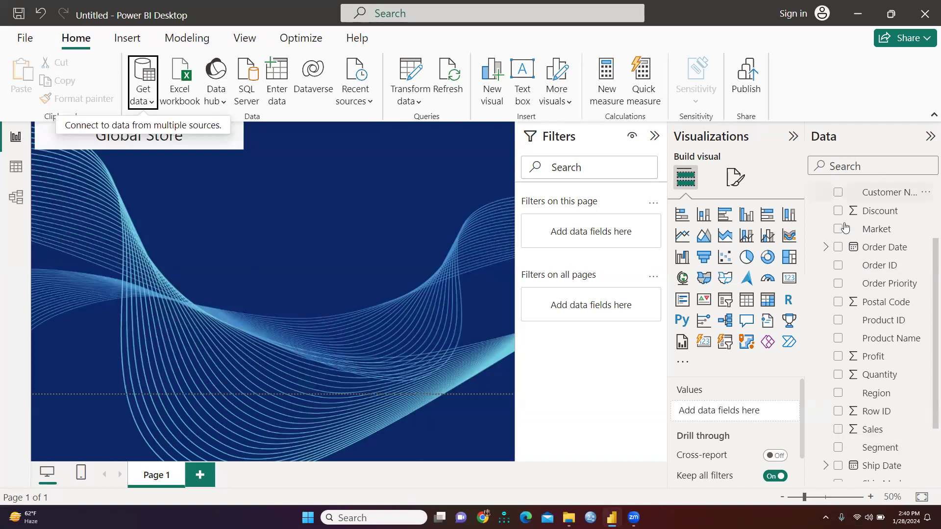
pyautogui.scroll(-3, 888, 316)
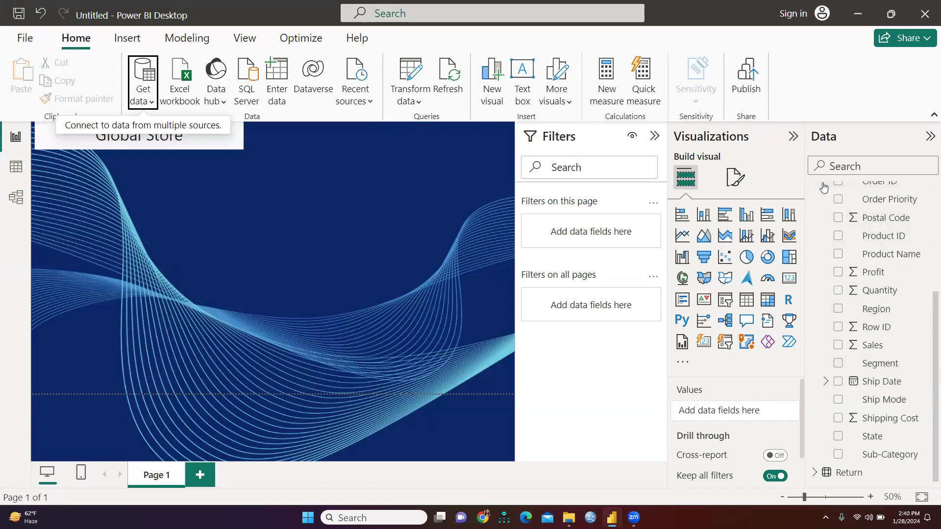
pyautogui.scroll(5, 905, 201)
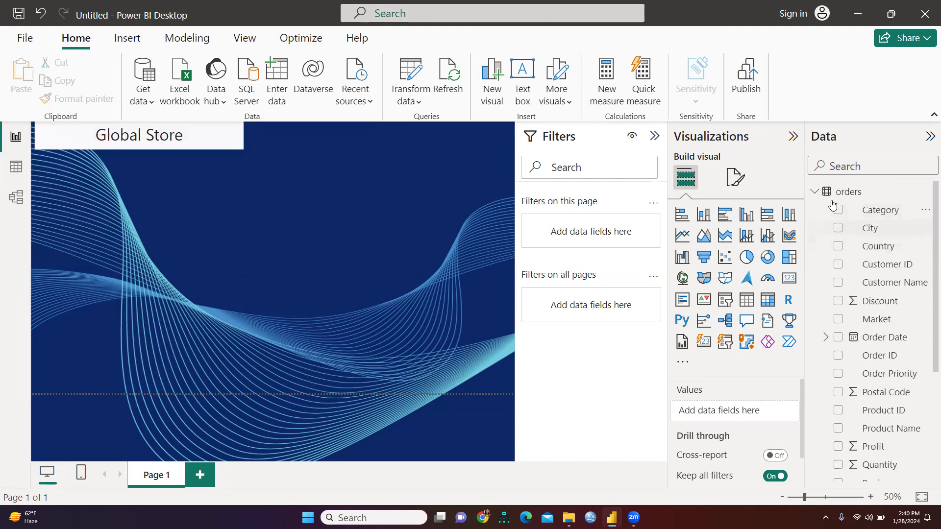
pyautogui.click(816, 192)
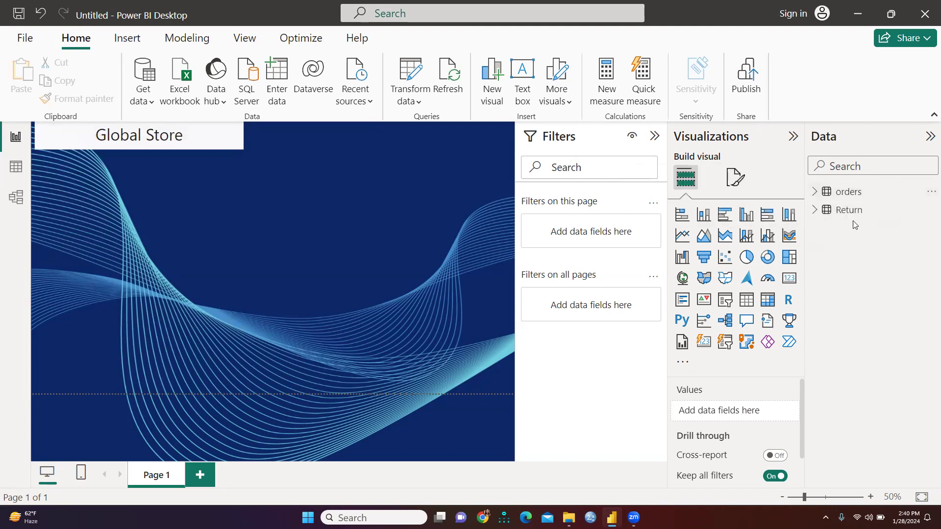
pyautogui.click(815, 193)
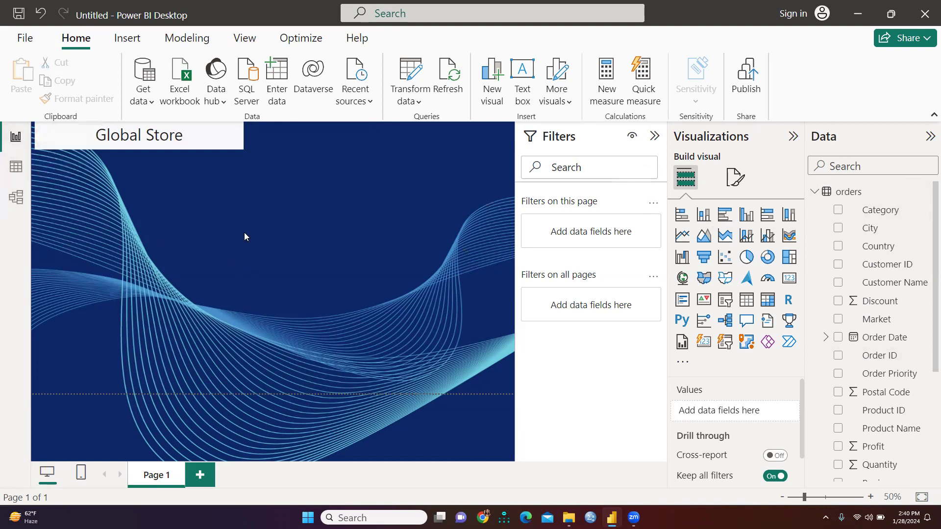
# Insert a stacked column chart with Order Date on the X-axis, keeping only the Month level.
pyautogui.click(705, 218)
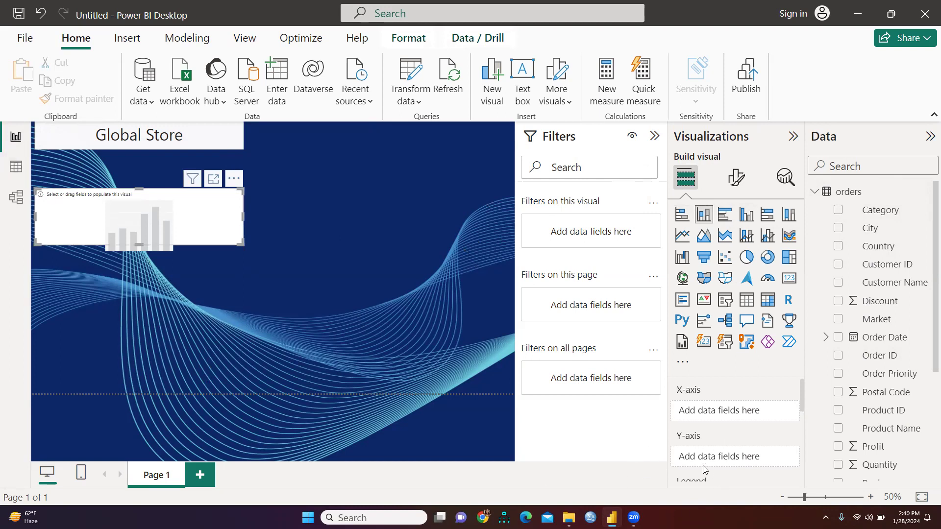
pyautogui.click(655, 136)
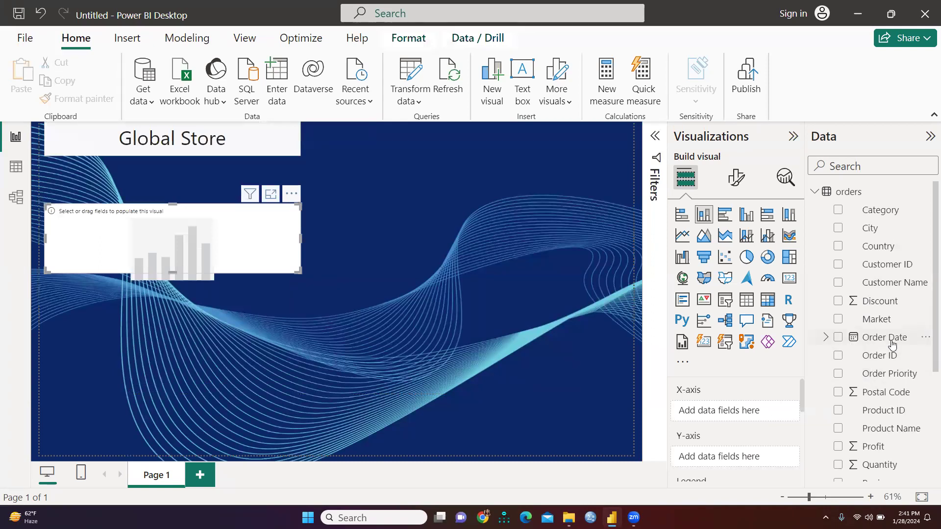
pyautogui.moveTo(891, 344); pyautogui.dragTo(740, 414)
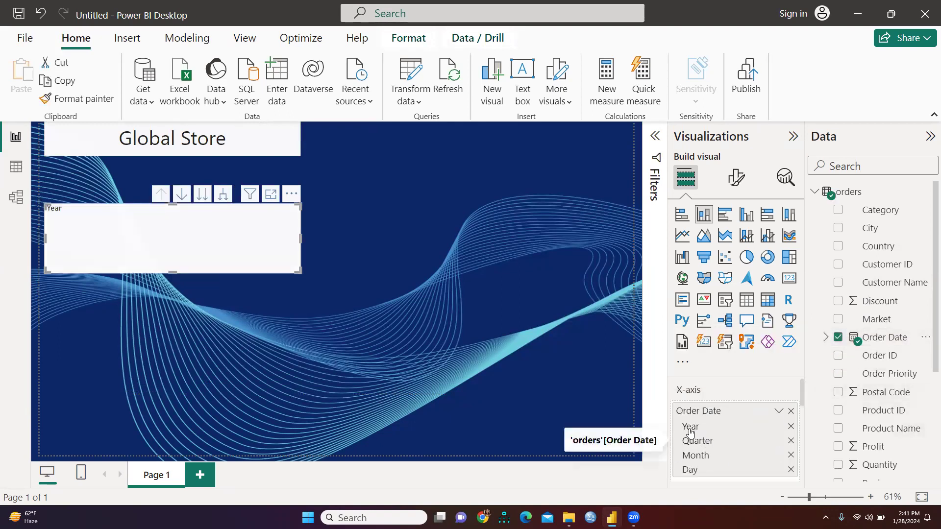
pyautogui.click(791, 427)
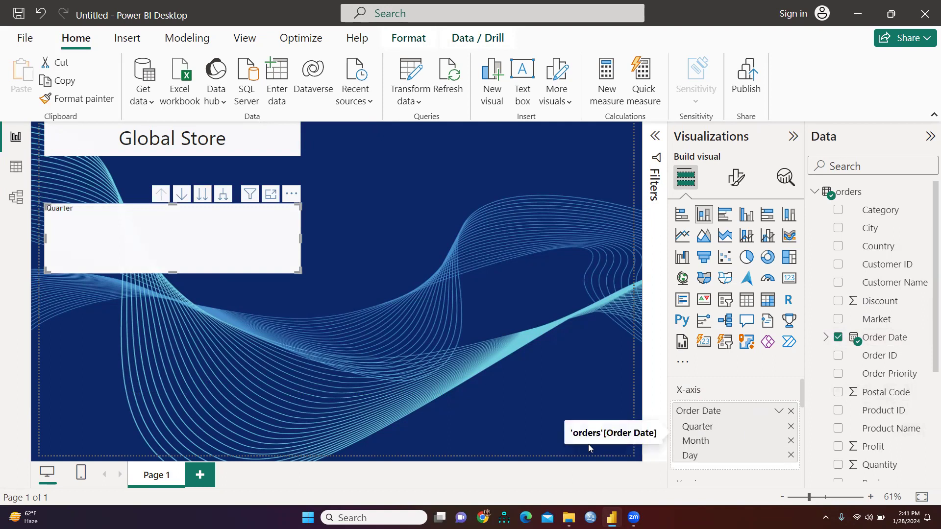
pyautogui.click(791, 427)
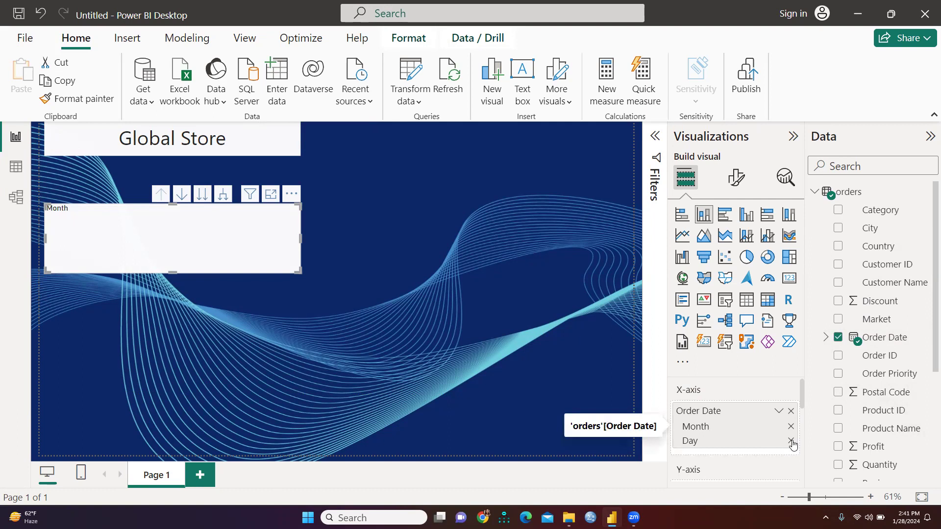
pyautogui.click(791, 442)
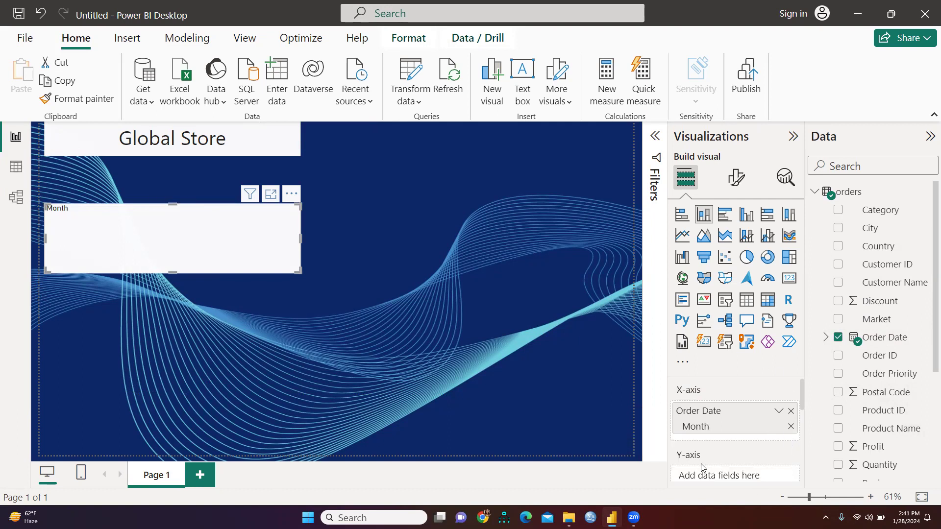
# Plot Sales on the column chart's Y-axis and enlarge the chart in both height and width.
pyautogui.scroll(-1, 896, 410)
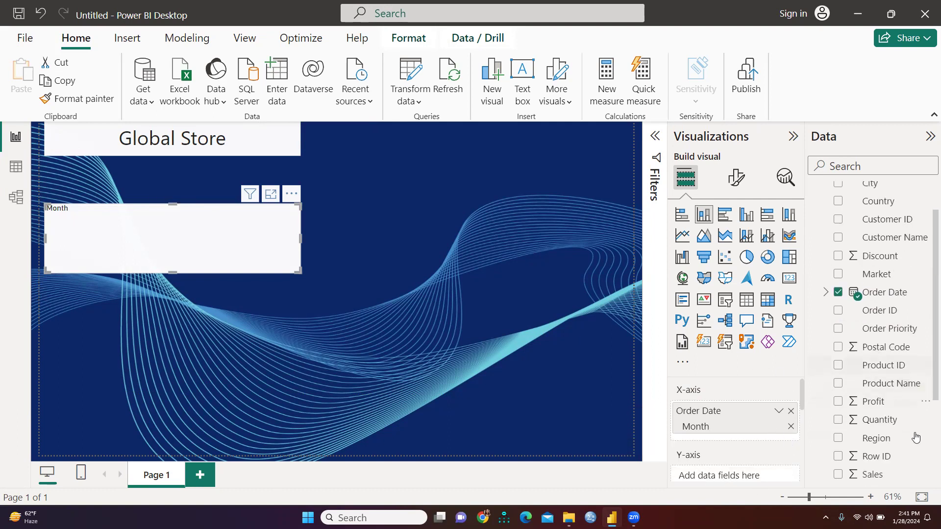
pyautogui.scroll(-3, 889, 469)
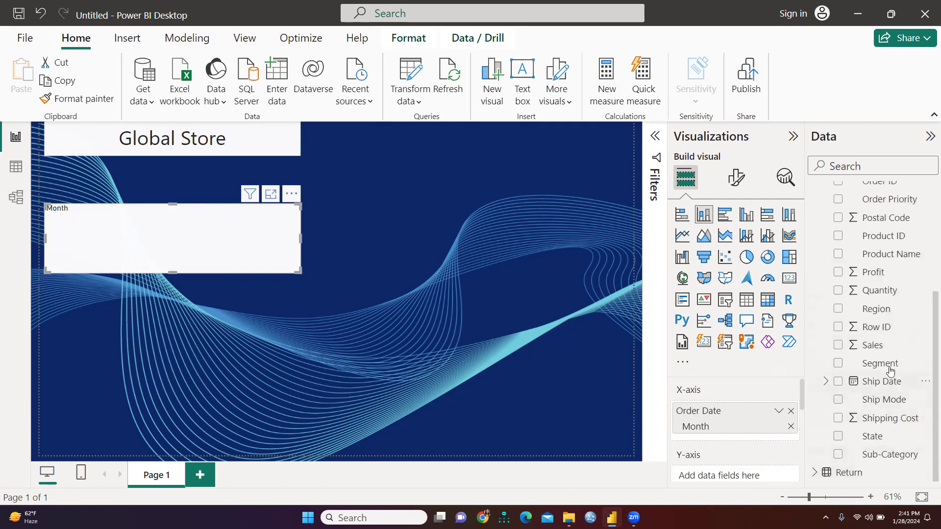
pyautogui.moveTo(867, 347); pyautogui.dragTo(733, 472)
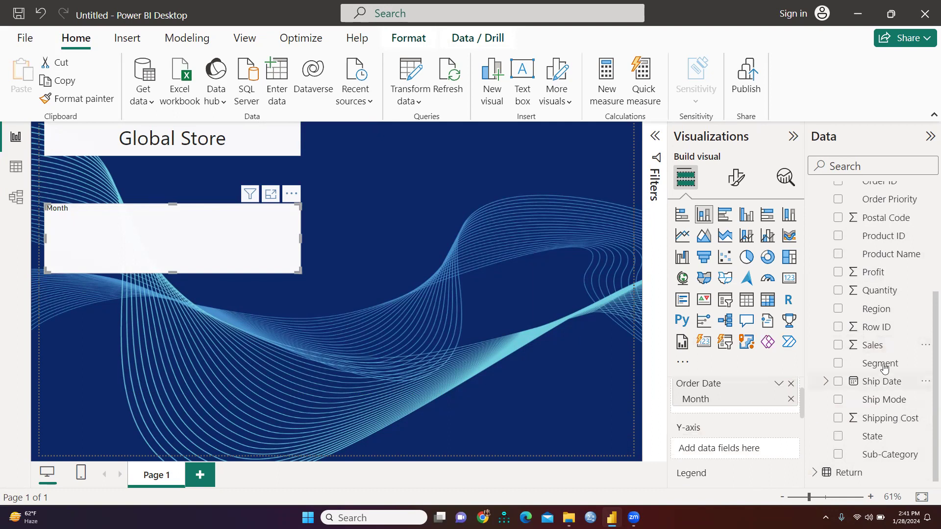
pyautogui.moveTo(875, 347); pyautogui.dragTo(741, 450)
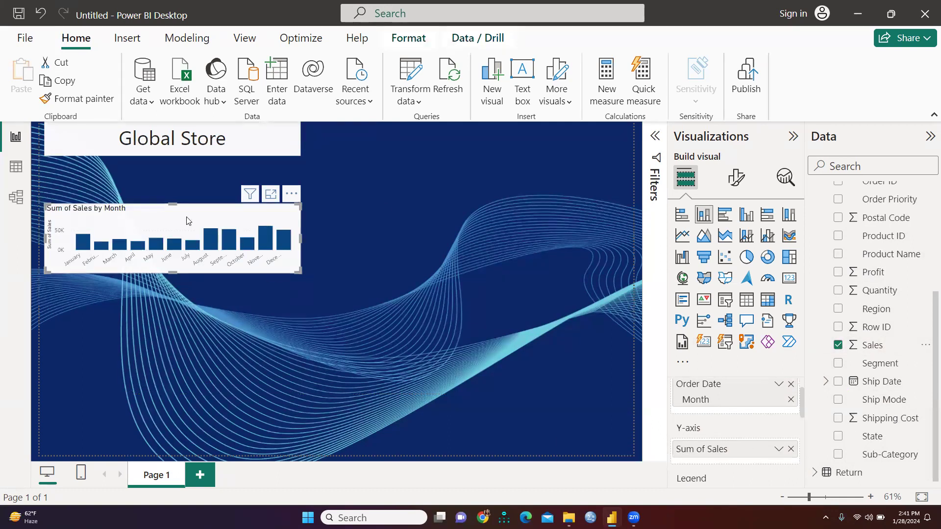
pyautogui.moveTo(172, 273); pyautogui.dragTo(173, 364)
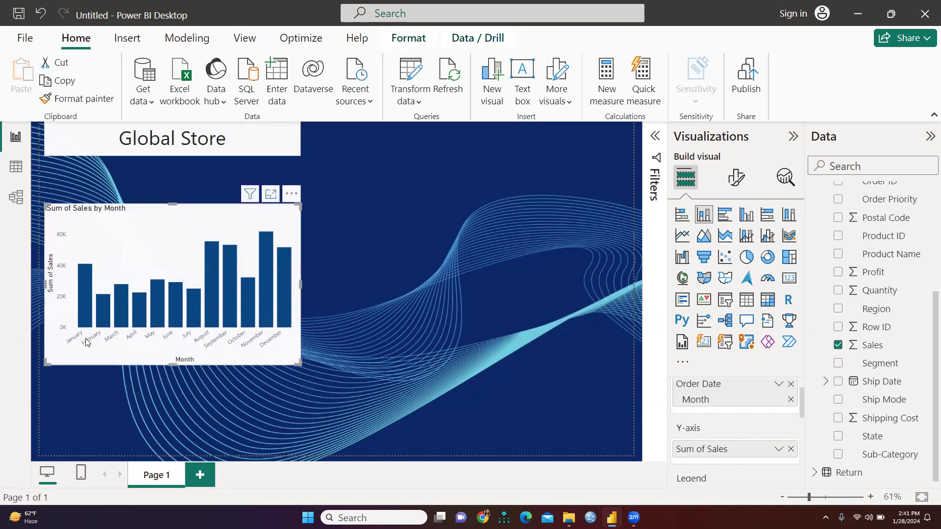
pyautogui.moveTo(300, 283); pyautogui.dragTo(422, 283)
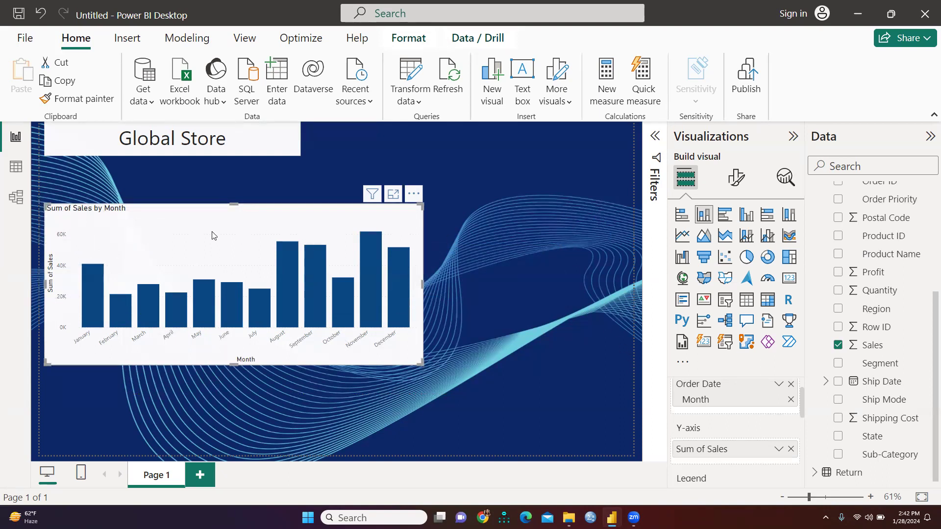
# Set the colour of the chart's X-axis month labels to the bright blue theme colour.
pyautogui.click(736, 179)
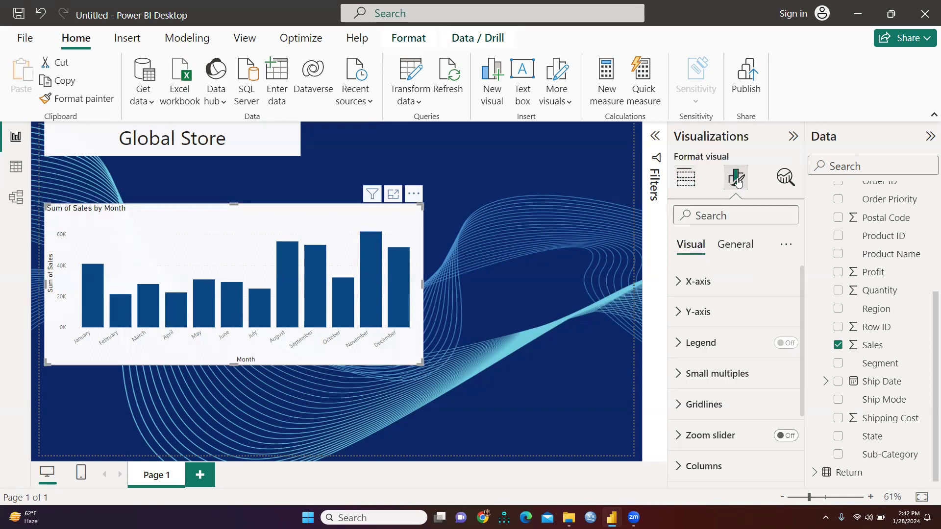
pyautogui.click(701, 286)
pyautogui.scroll(-1, 779, 297)
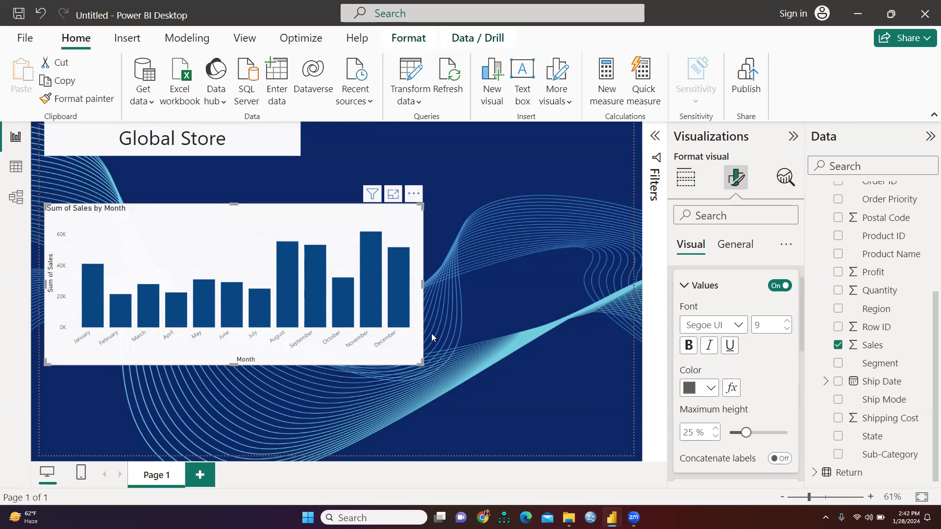
pyautogui.click(710, 389)
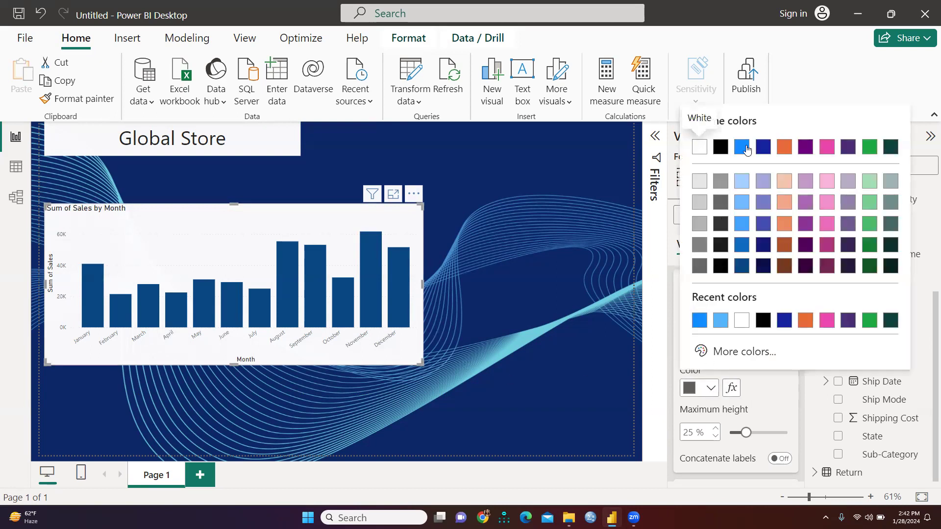
pyautogui.click(824, 152)
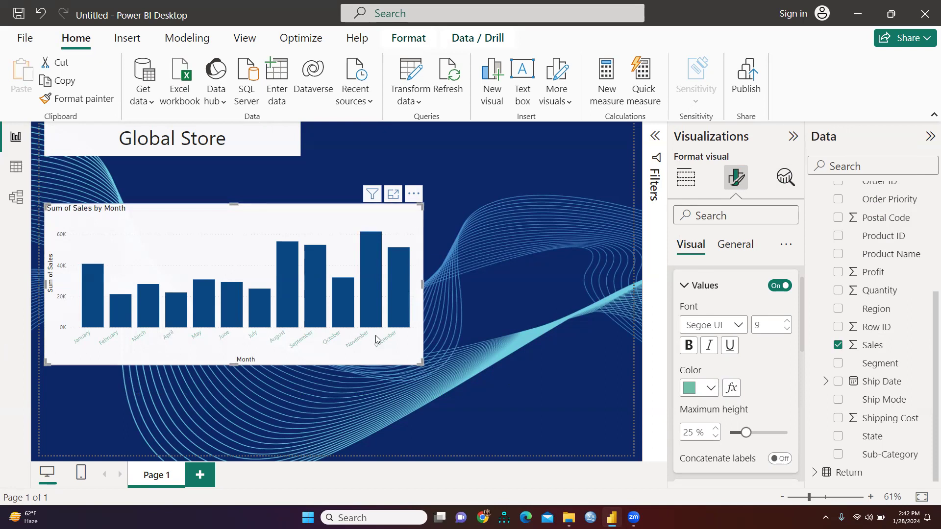
pyautogui.click(711, 389)
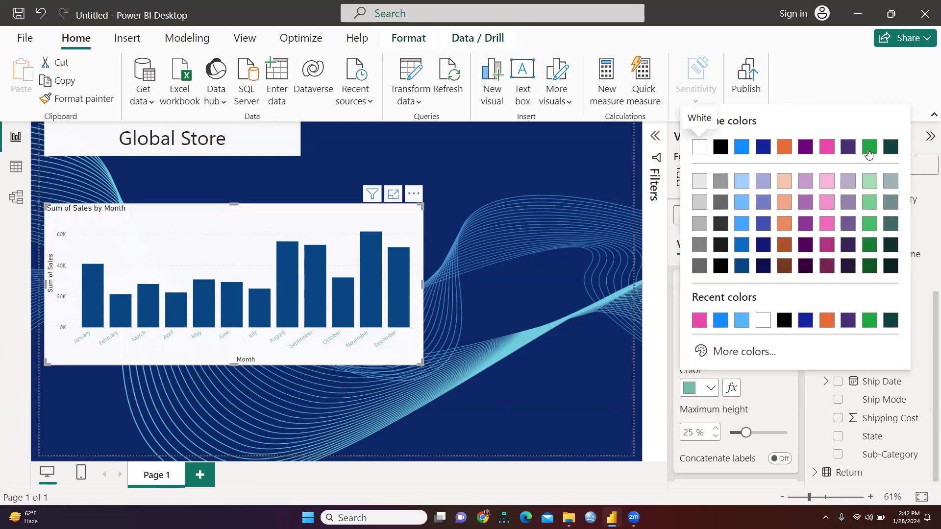
pyautogui.click(825, 147)
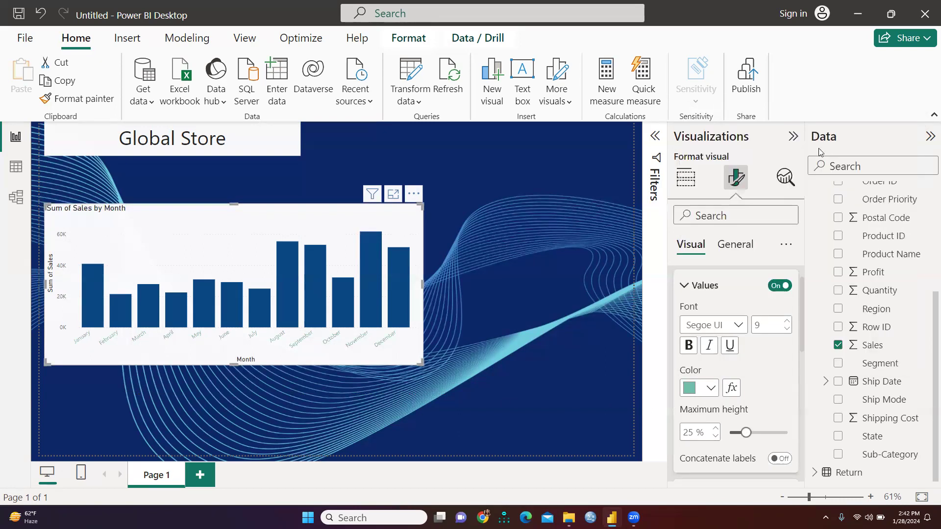
pyautogui.click(711, 388)
pyautogui.click(742, 147)
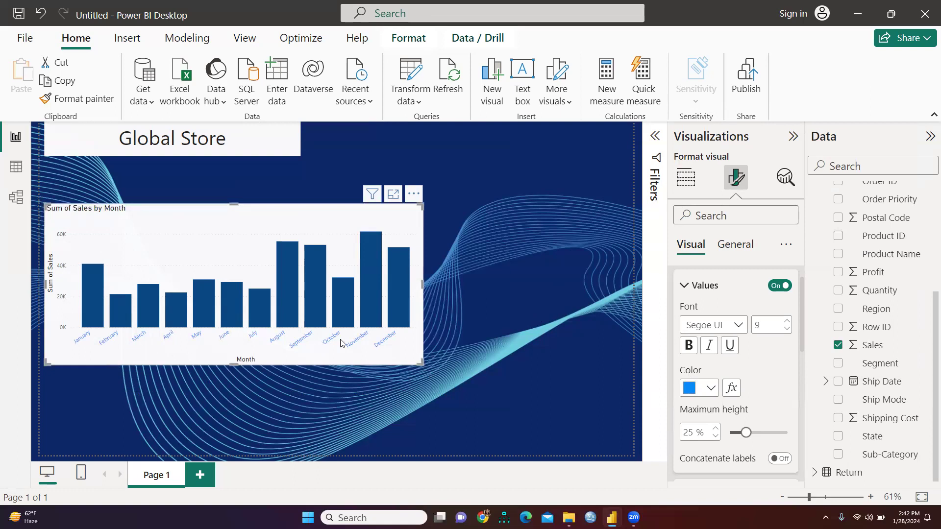
# Set the font size of the X-axis month labels to 15.
pyautogui.click(787, 323)
pyautogui.click(787, 323)
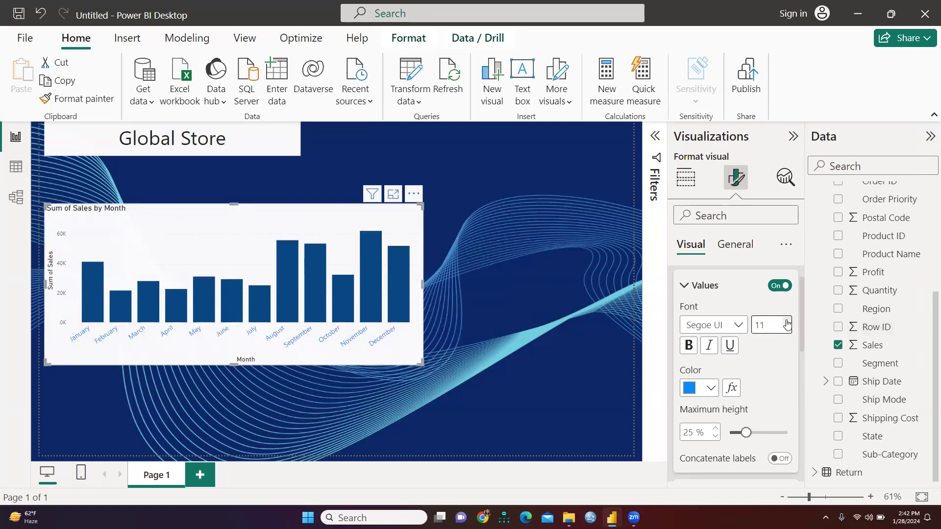
pyautogui.click(786, 323)
pyautogui.click(787, 323)
pyautogui.click(787, 323)
pyautogui.click(787, 323)
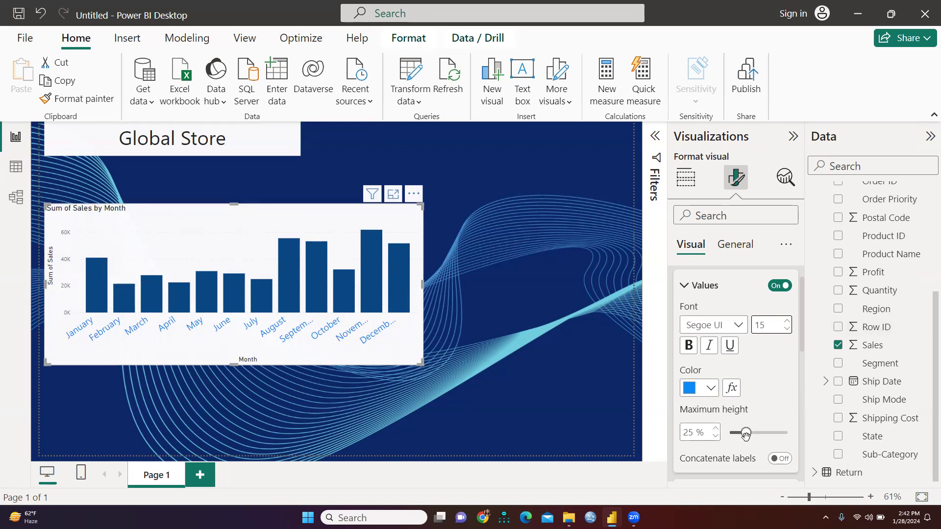
pyautogui.moveTo(745, 434)
pyautogui.mouseDown()
pyautogui.moveTo(734, 433)
pyautogui.moveTo(764, 433)
pyautogui.moveTo(745, 435)
pyautogui.mouseUp()
# Examine the chart's X-axis title options and its Y-axis range, values and title settings.
pyautogui.scroll(-2, 774, 365)
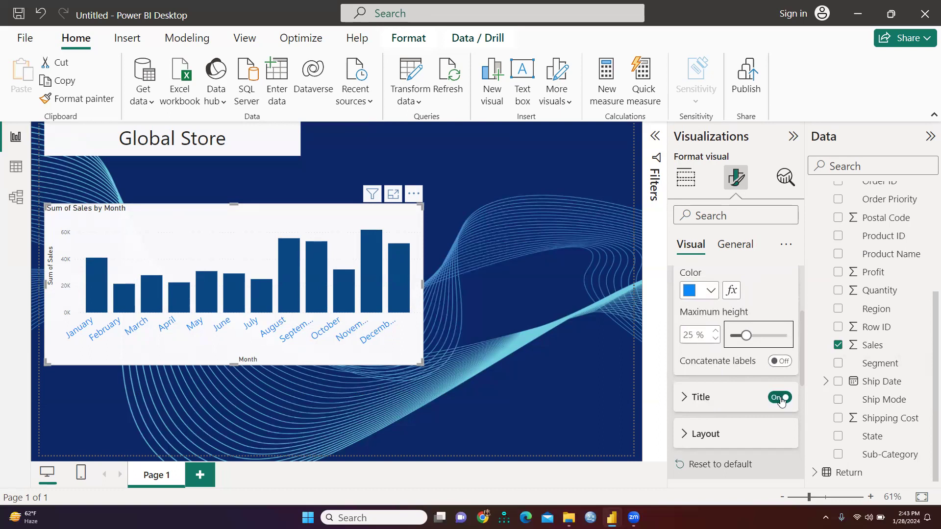
pyautogui.click(718, 400)
pyautogui.scroll(-3, 739, 410)
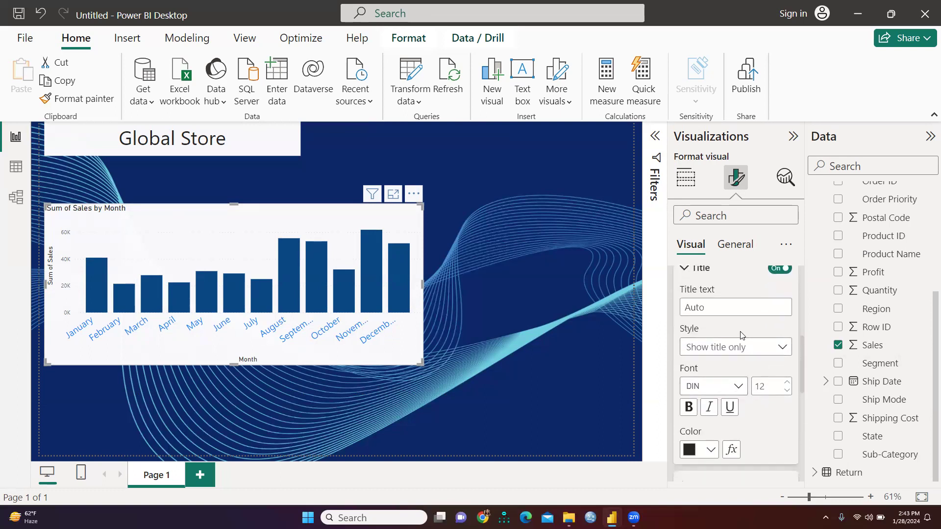
pyautogui.scroll(-1, 707, 349)
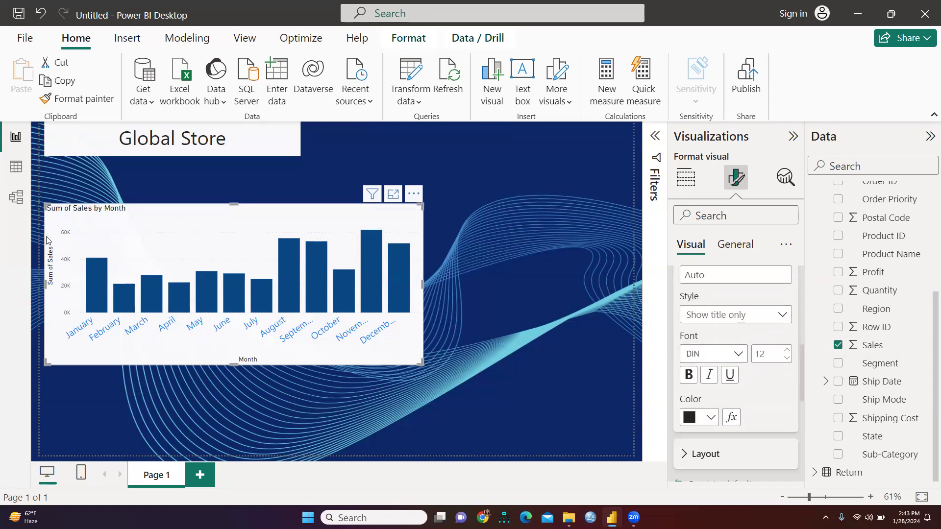
pyautogui.scroll(-3, 720, 301)
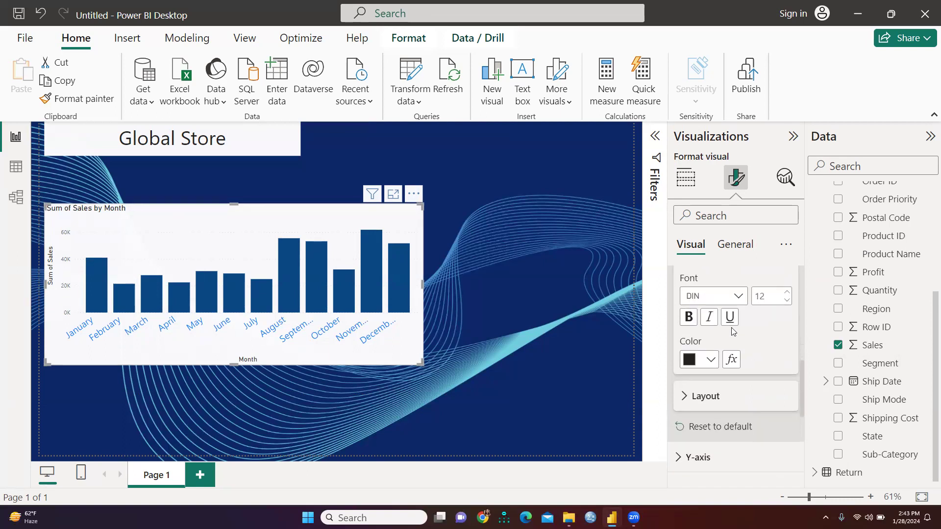
pyautogui.click(704, 387)
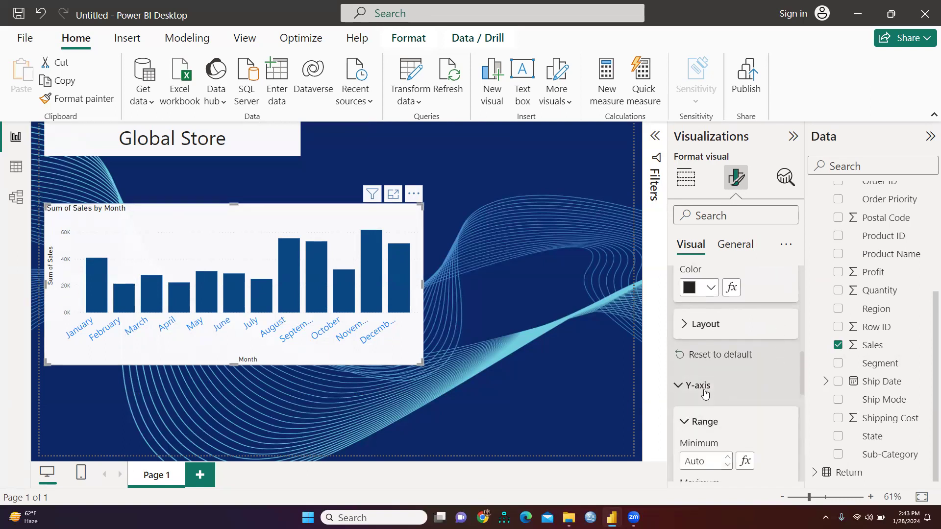
pyautogui.scroll(-2, 769, 395)
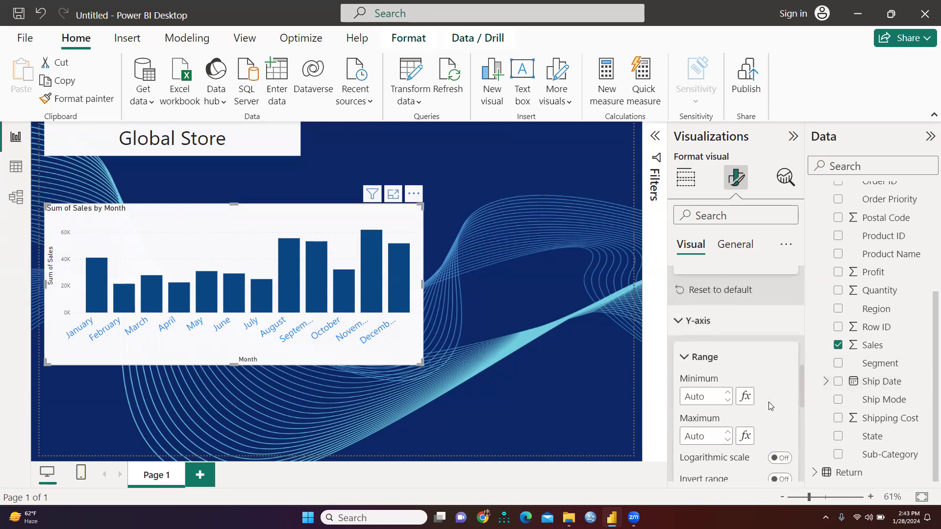
pyautogui.scroll(-1, 794, 434)
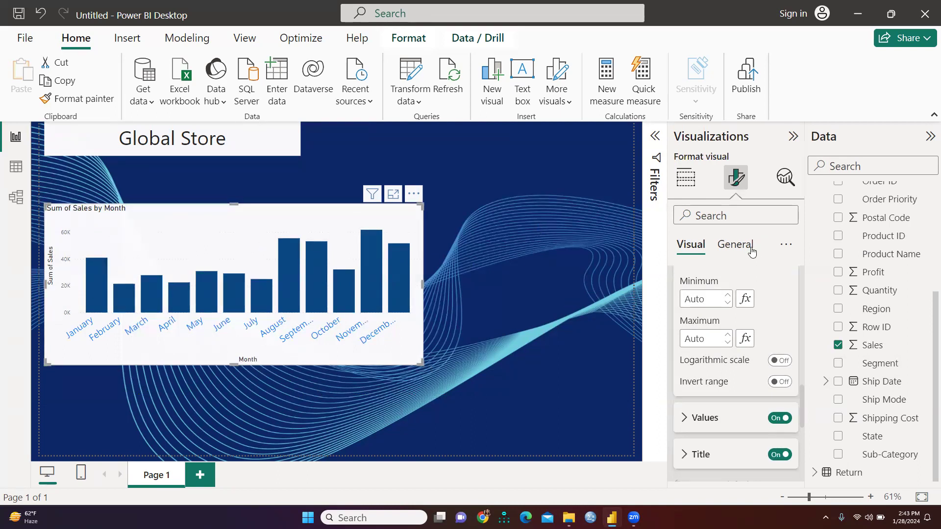
# Shorten the column chart's title text to "Sales by Month".
pyautogui.click(735, 245)
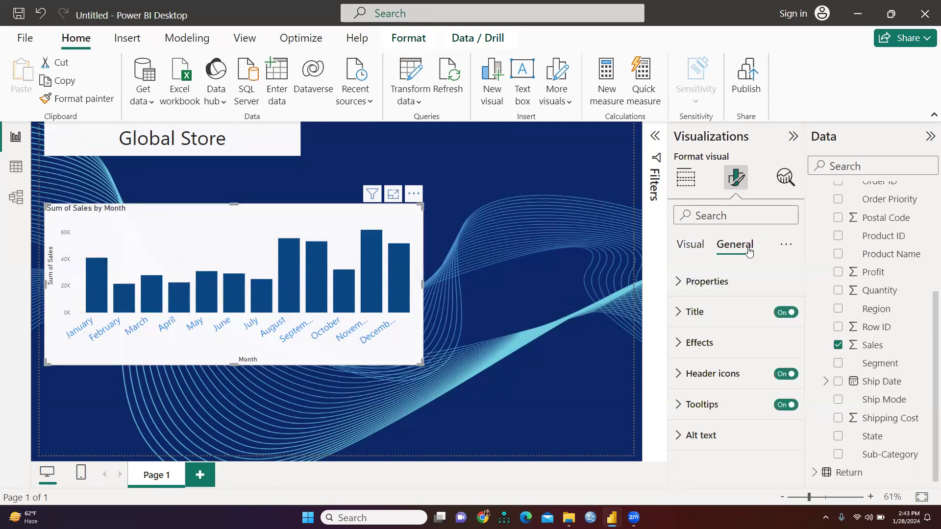
pyautogui.click(701, 312)
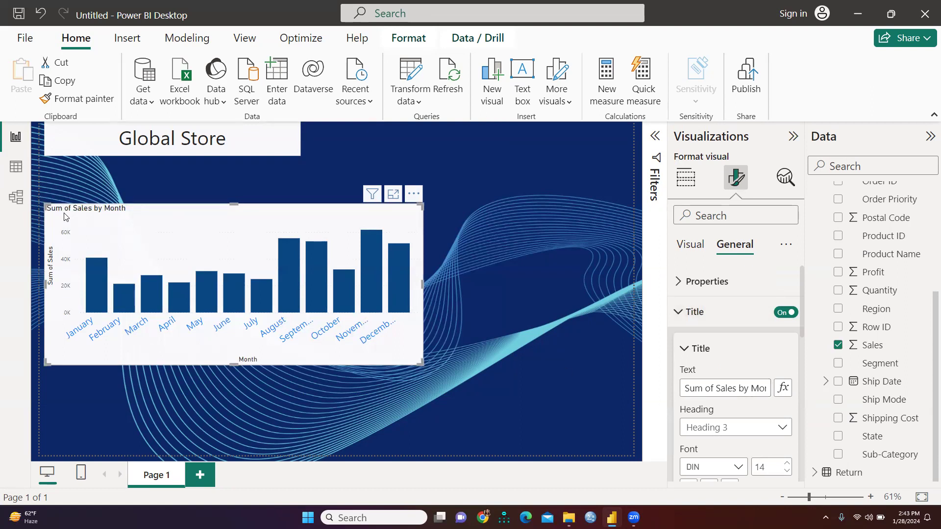
pyautogui.click(684, 388)
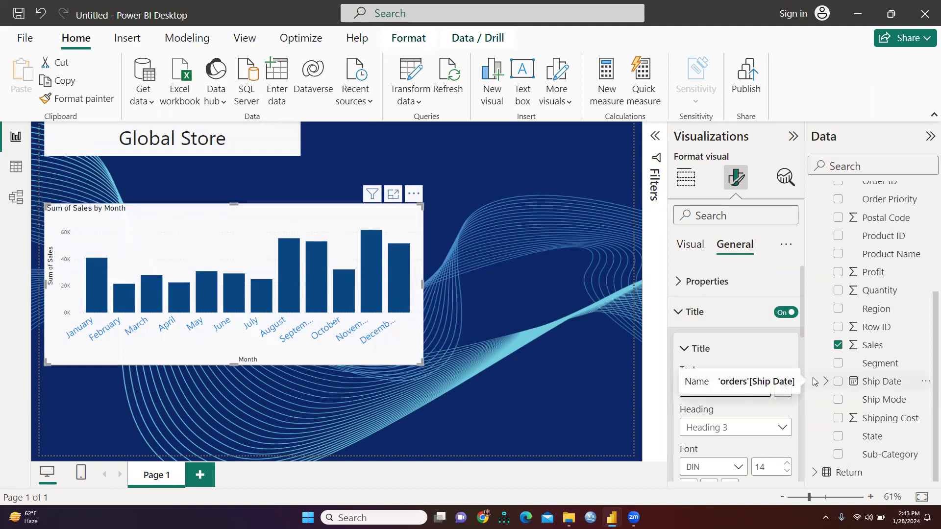
pyautogui.press('Delete')
pyautogui.press('Delete')
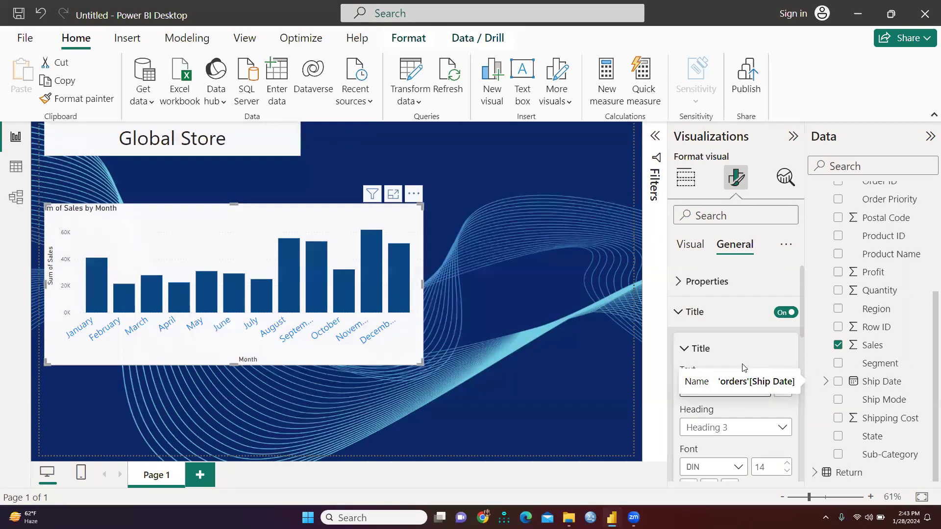
pyautogui.click(707, 388)
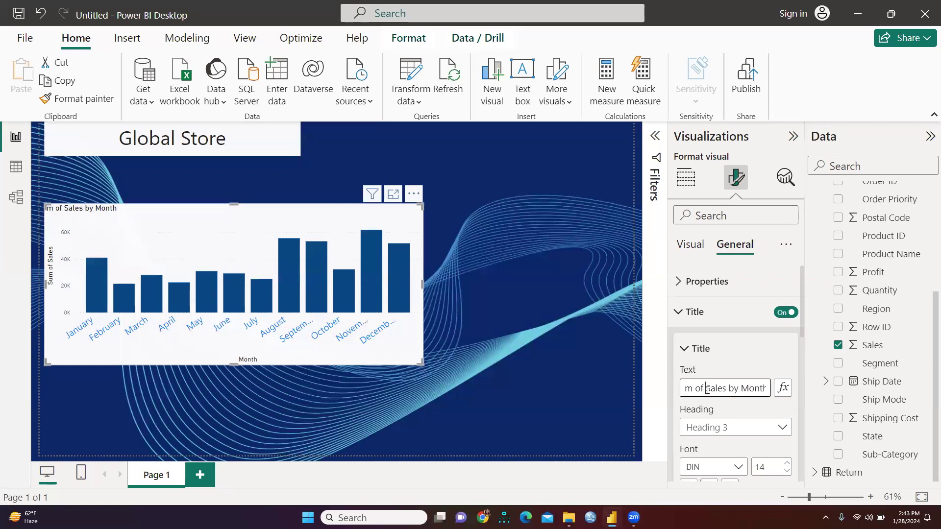
pyautogui.press('BackSpace')
pyautogui.press('BackSpace')
pyautogui.press('BackSpace')
pyautogui.press('BackSpace')
pyautogui.press('BackSpace')
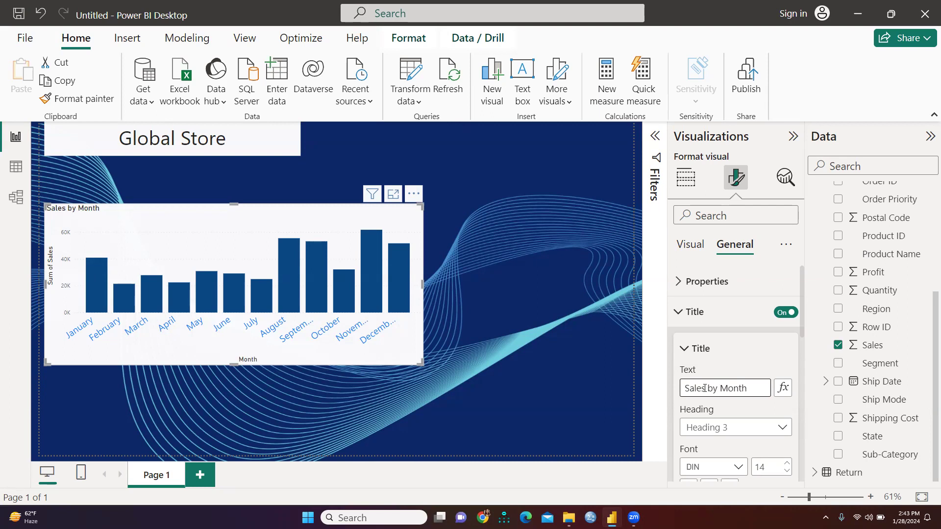
# Increase the chart title's font size to 20.
pyautogui.scroll(-2, 757, 359)
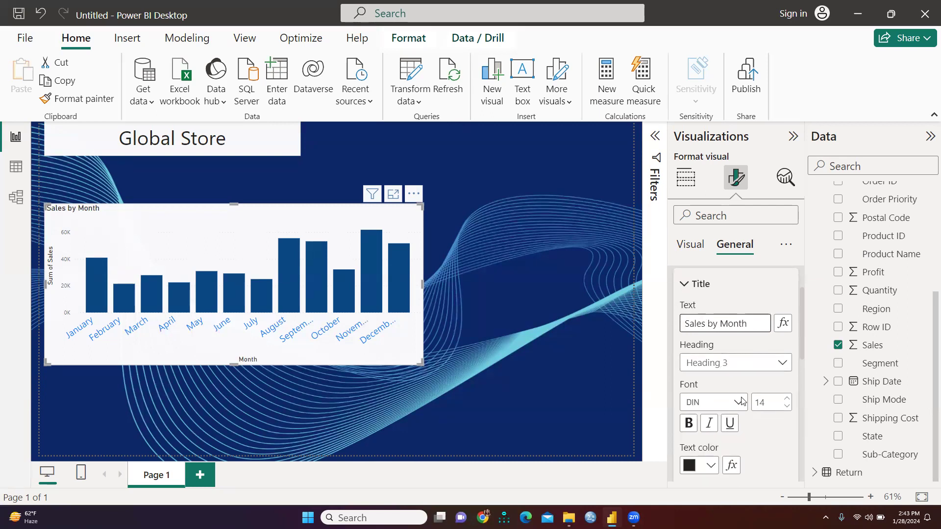
pyautogui.click(787, 400)
pyautogui.click(788, 399)
pyautogui.click(787, 399)
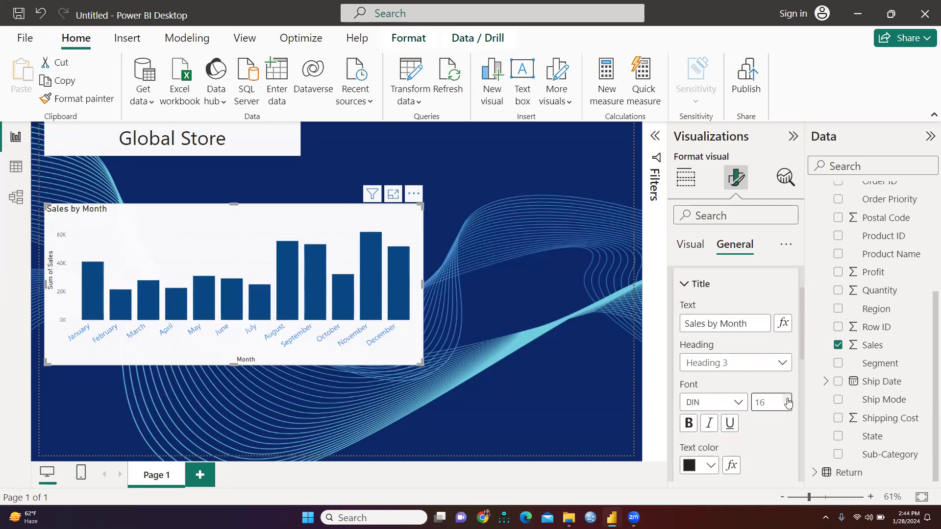
pyautogui.click(787, 400)
pyautogui.click(787, 399)
pyautogui.click(787, 399)
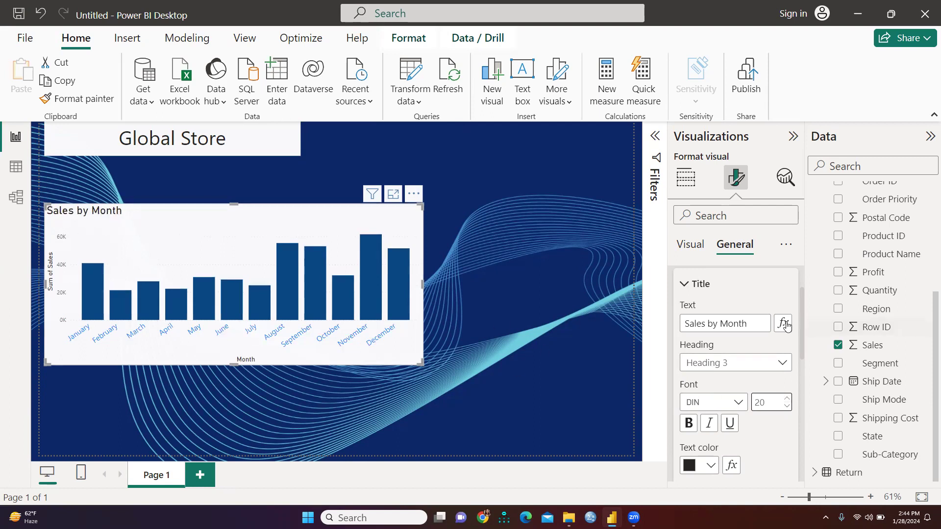
# Set the chart title's text colour to black and centre the title horizontally.
pyautogui.scroll(-1, 757, 377)
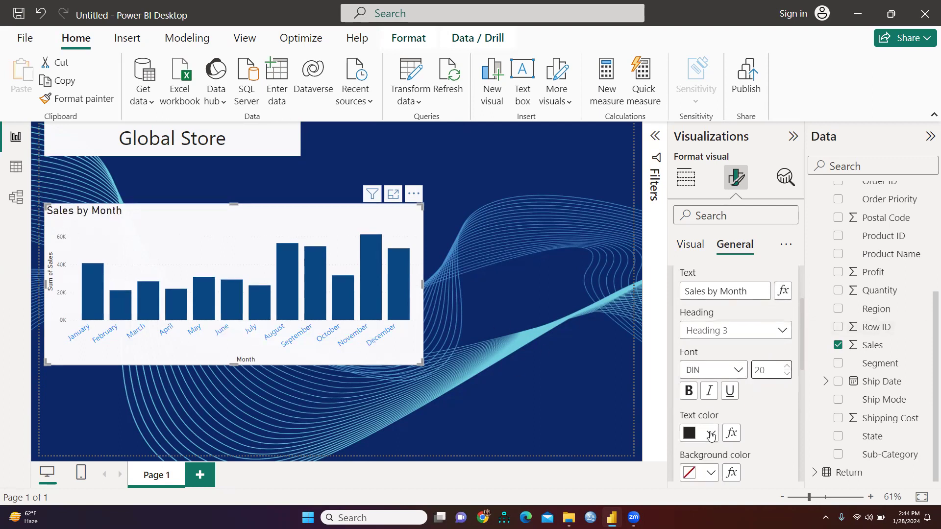
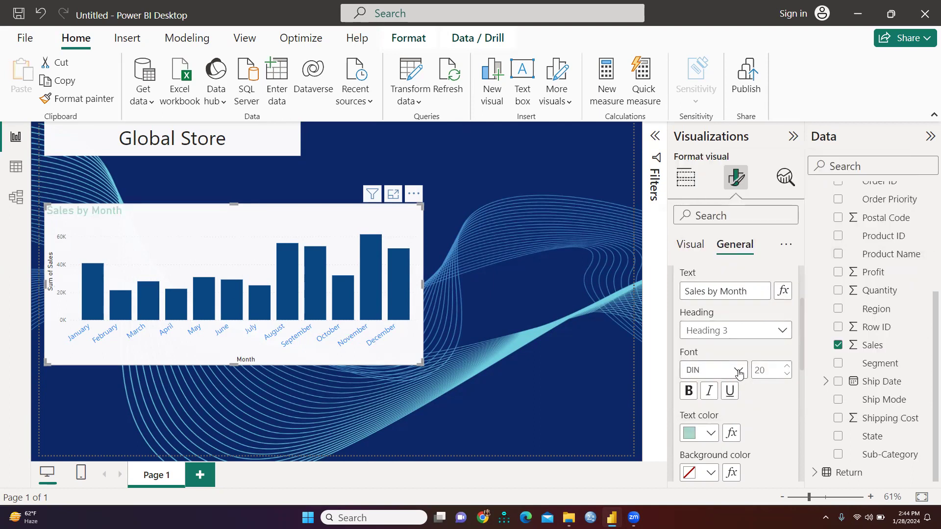
pyautogui.click(711, 433)
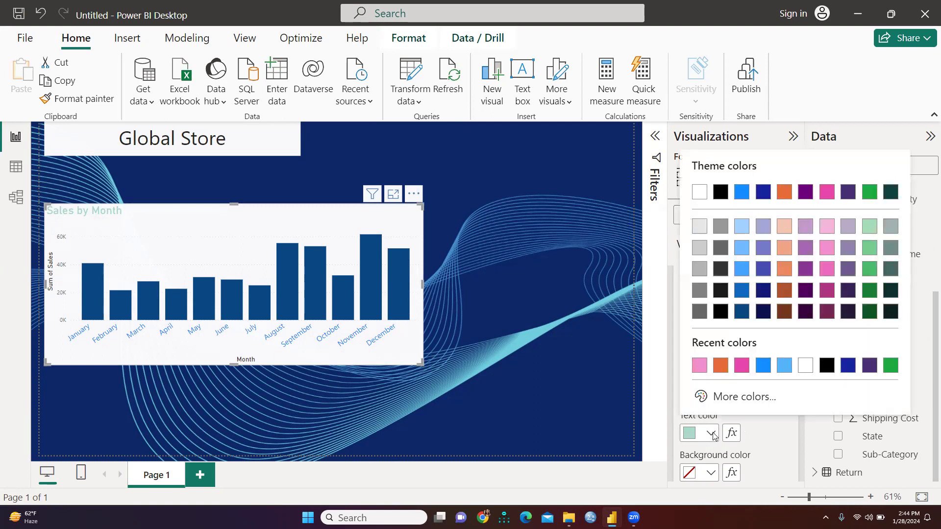
pyautogui.click(720, 192)
pyautogui.scroll(-2, 773, 396)
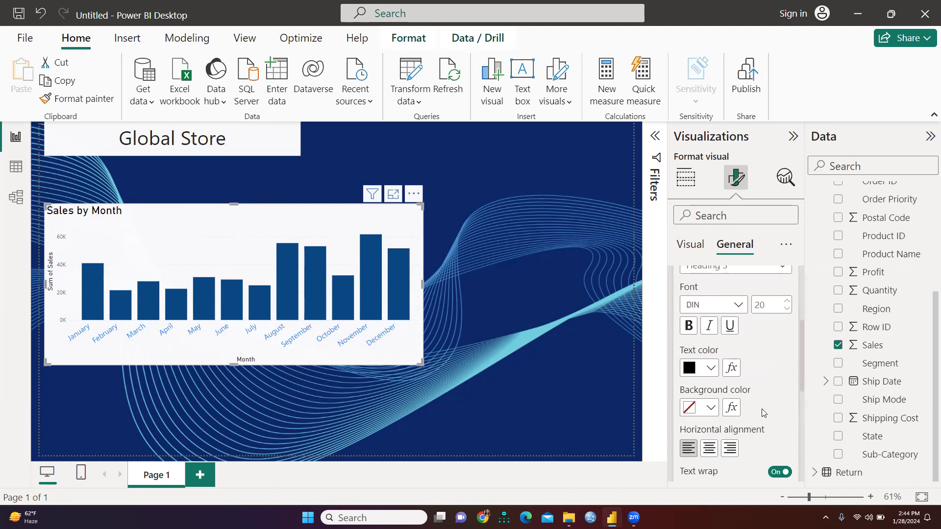
pyautogui.click(708, 449)
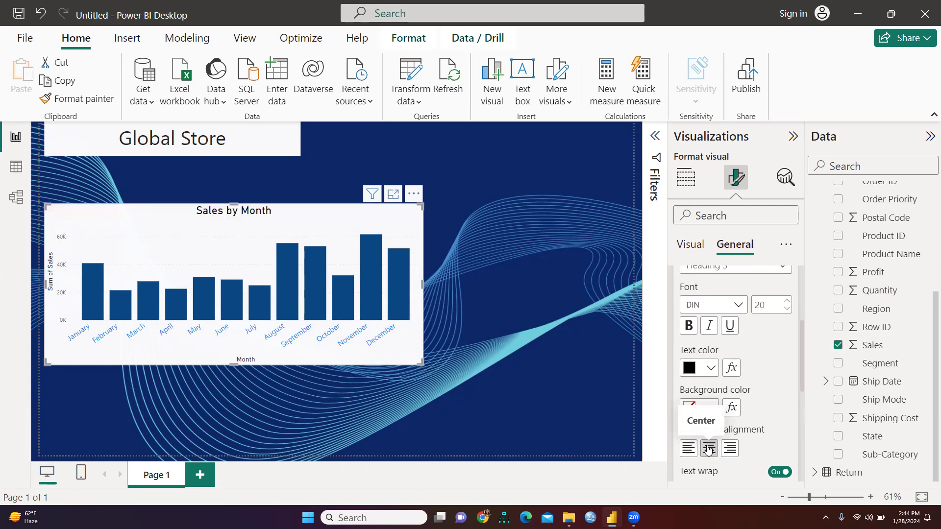
# Enlarge the chart title's font size to 31.
pyautogui.click(786, 301)
pyautogui.click(787, 301)
pyautogui.click(786, 301)
pyautogui.click(787, 301)
pyautogui.click(786, 301)
pyautogui.click(786, 301)
pyautogui.click(786, 301)
pyautogui.click(786, 301)
pyautogui.click(787, 301)
pyautogui.click(787, 301)
pyautogui.click(787, 301)
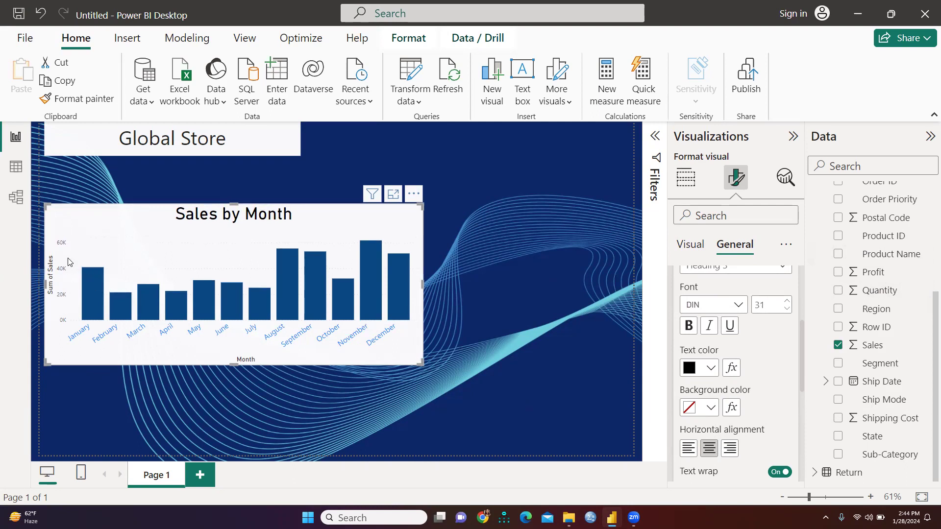
# Turn on the chart's visual border and give it a blue theme colour.
pyautogui.scroll(-2, 774, 389)
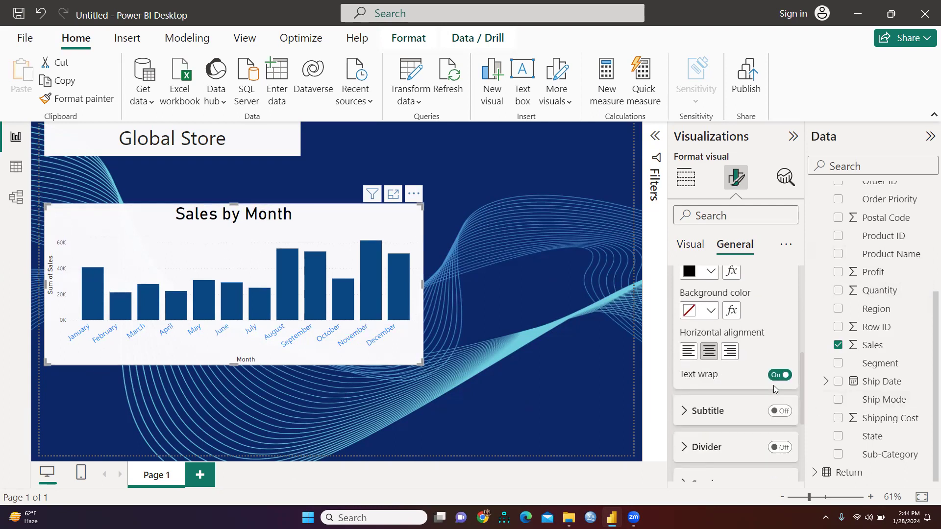
pyautogui.scroll(-2, 735, 392)
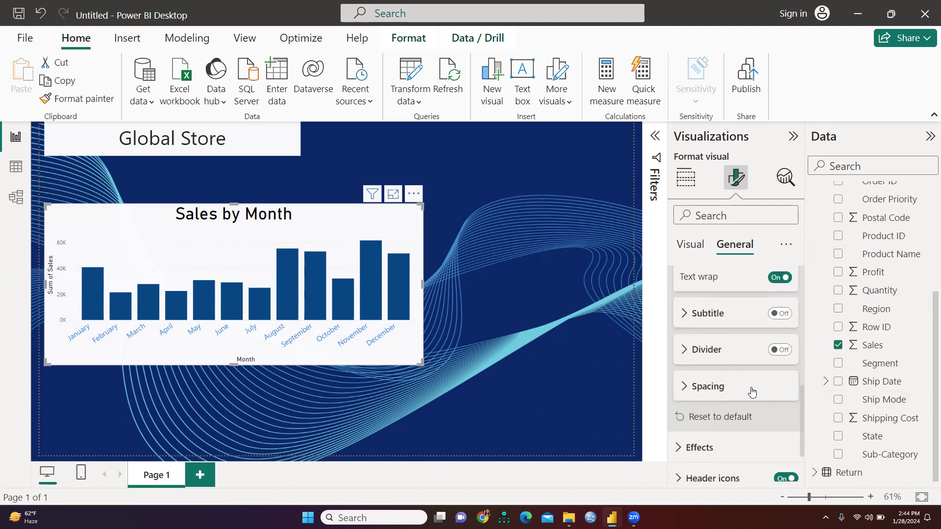
pyautogui.scroll(-1, 750, 395)
pyautogui.click(699, 383)
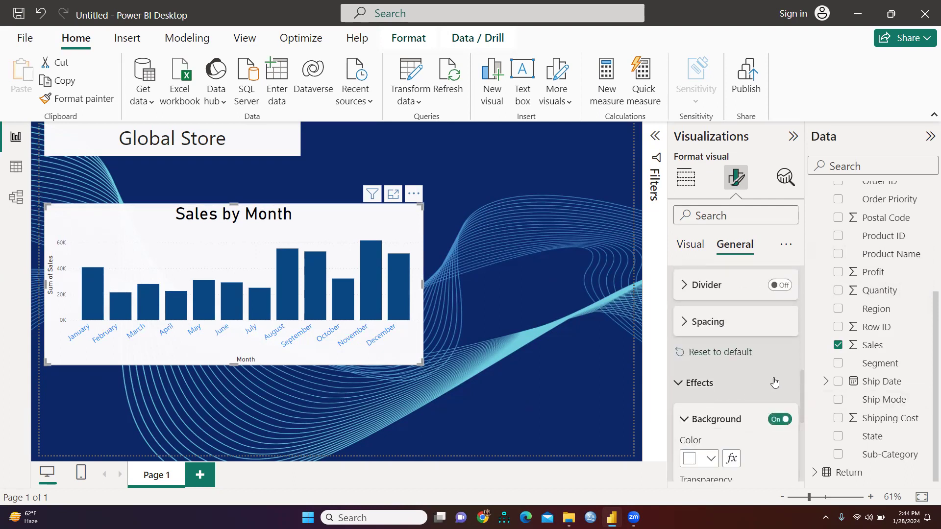
pyautogui.scroll(-3, 771, 374)
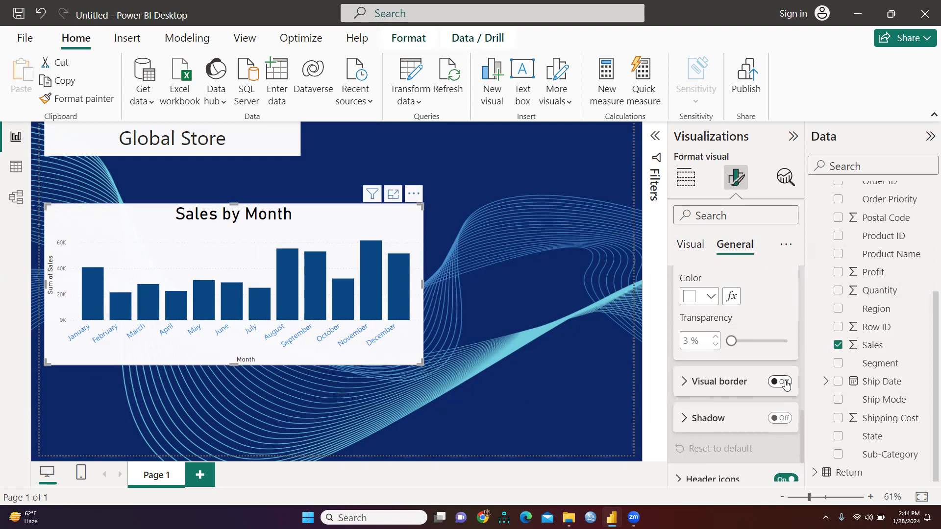
pyautogui.click(729, 387)
pyautogui.scroll(-2, 758, 392)
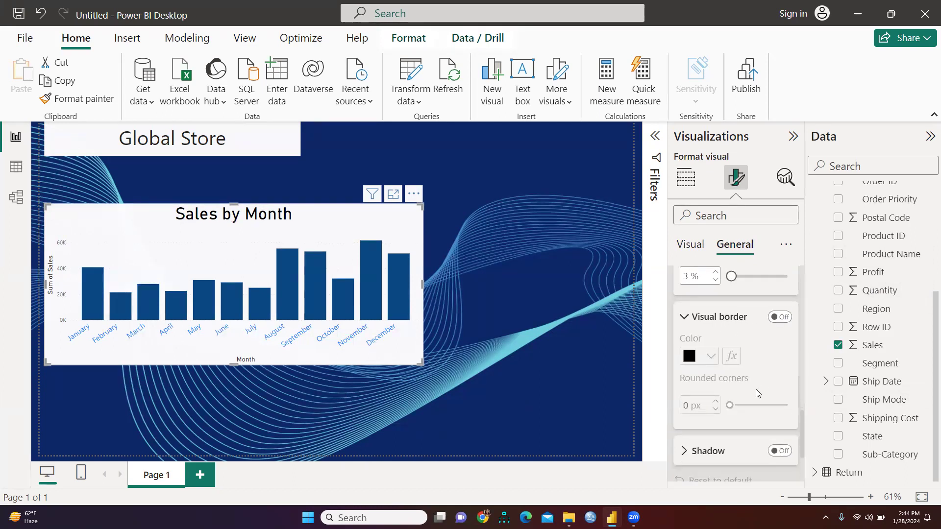
pyautogui.scroll(-1, 757, 388)
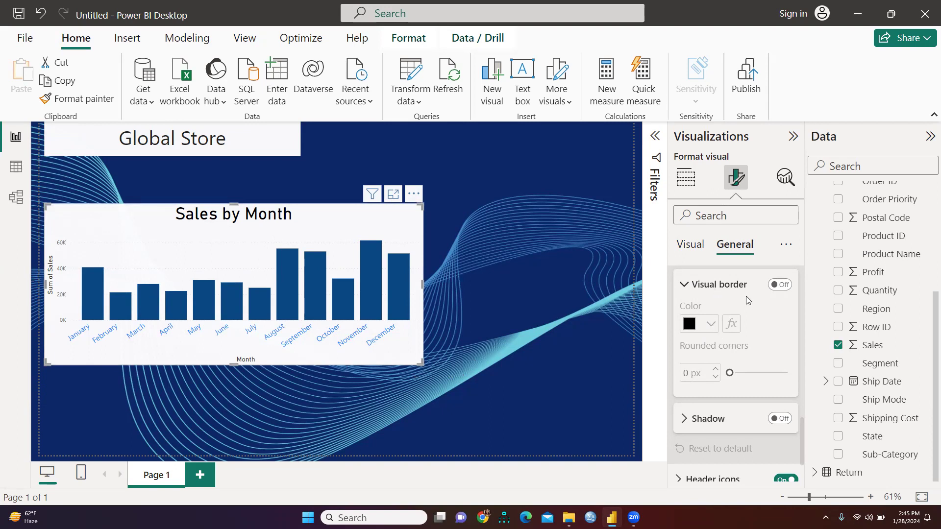
pyautogui.click(780, 285)
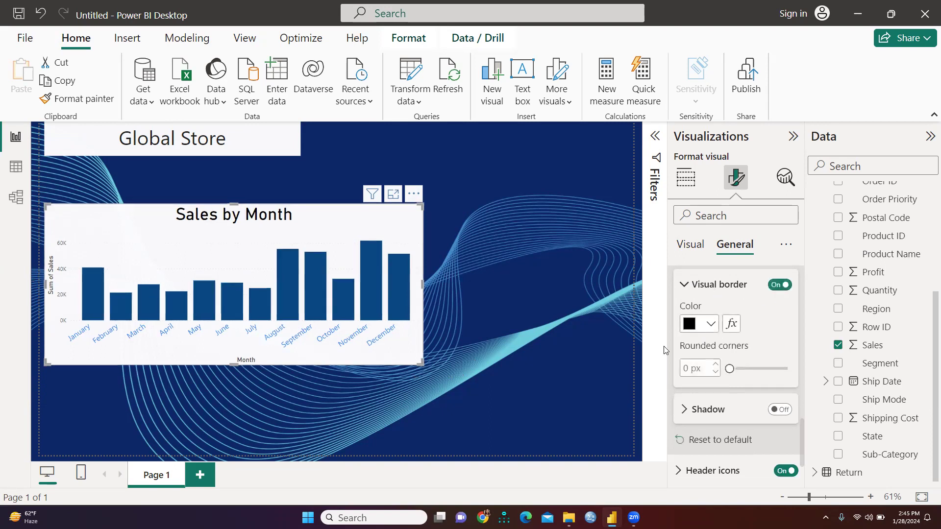
pyautogui.click(712, 326)
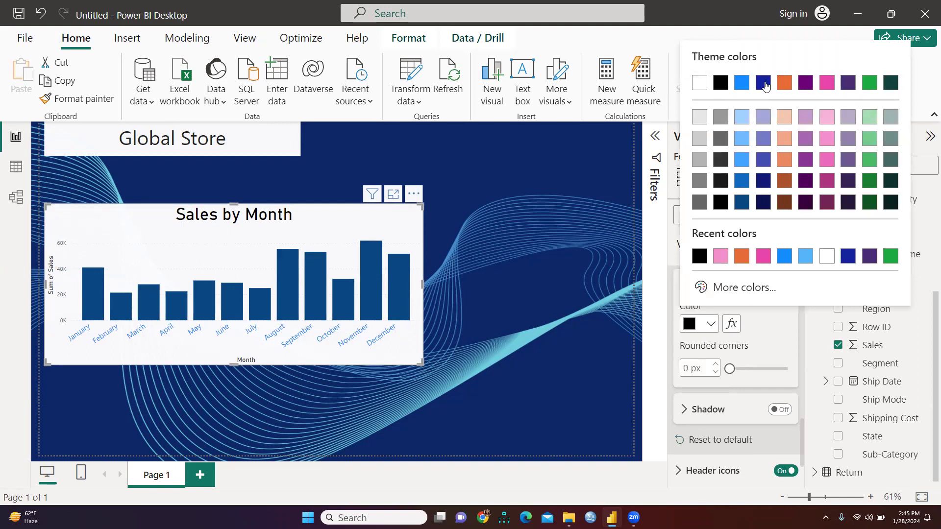
pyautogui.click(766, 84)
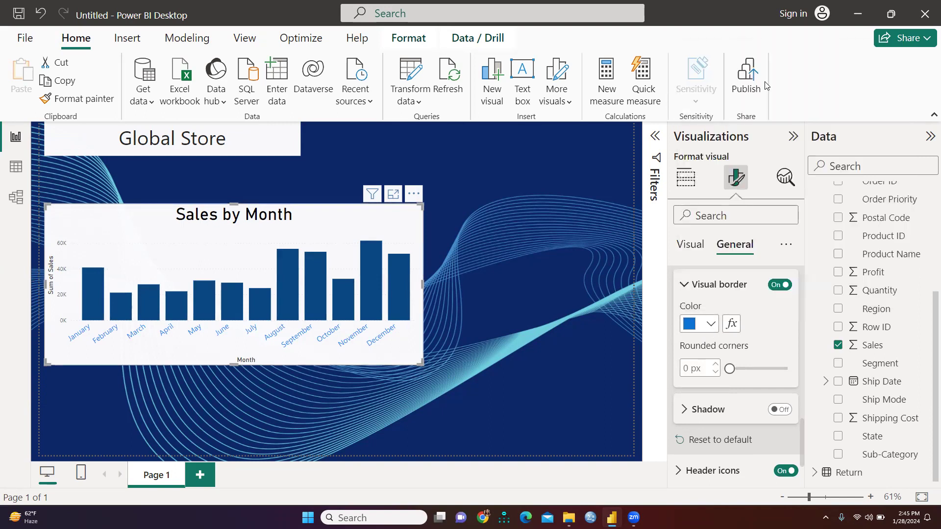
pyautogui.click(565, 224)
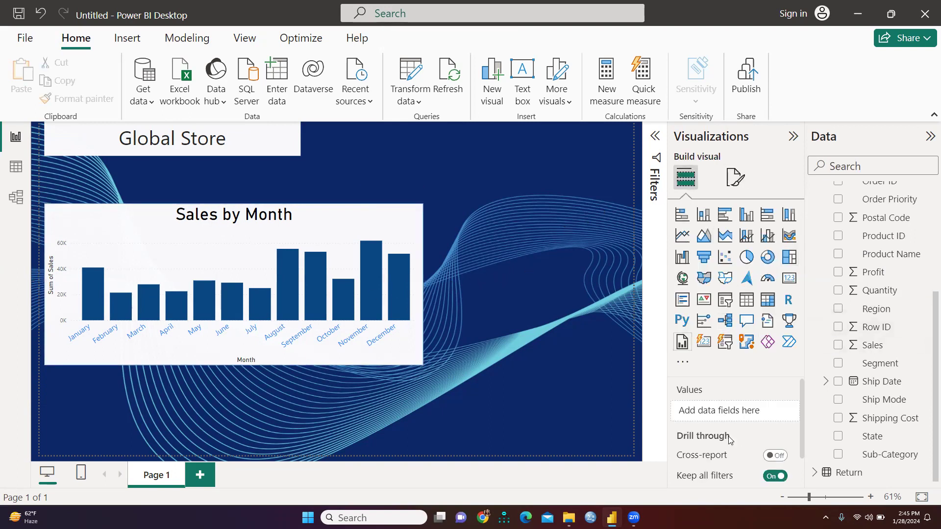
# Reselect the Sales by Month chart and look through its visual formatting options.
pyautogui.click(734, 180)
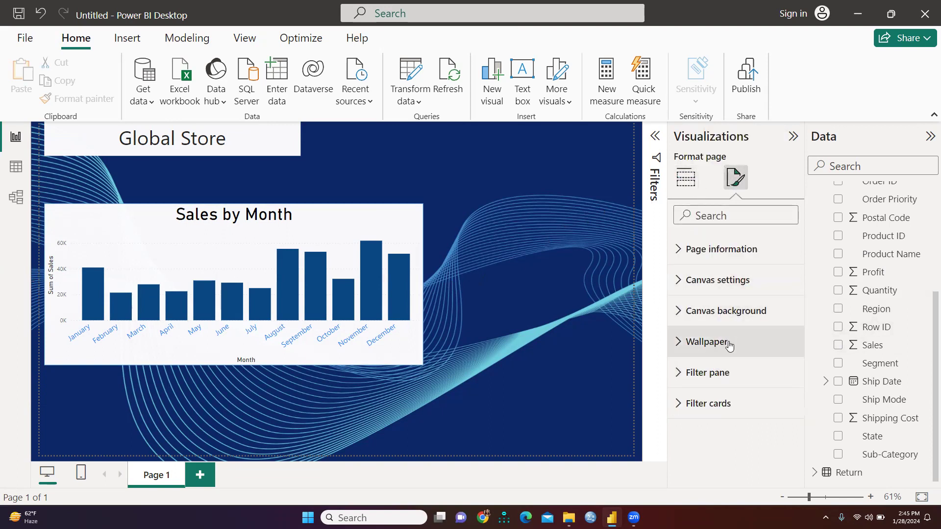
pyautogui.click(212, 268)
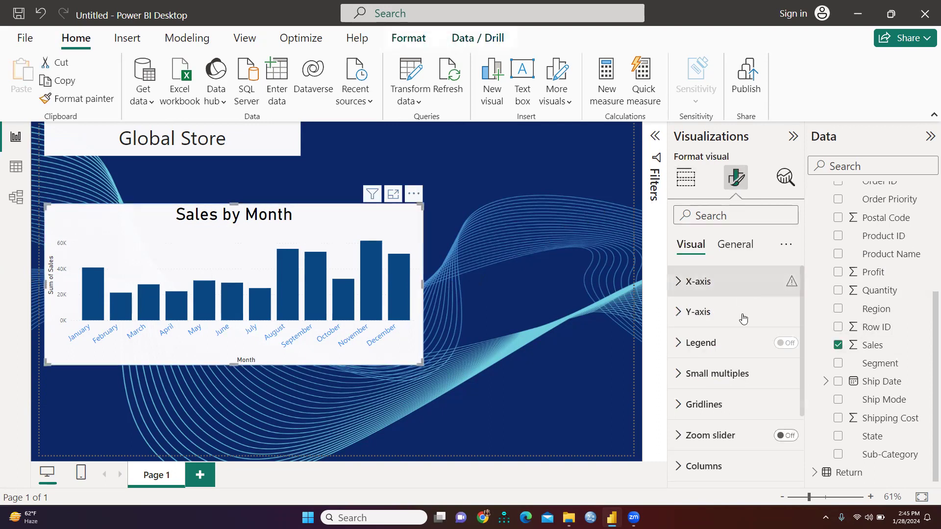
pyautogui.scroll(-3, 766, 347)
pyautogui.scroll(3, 762, 343)
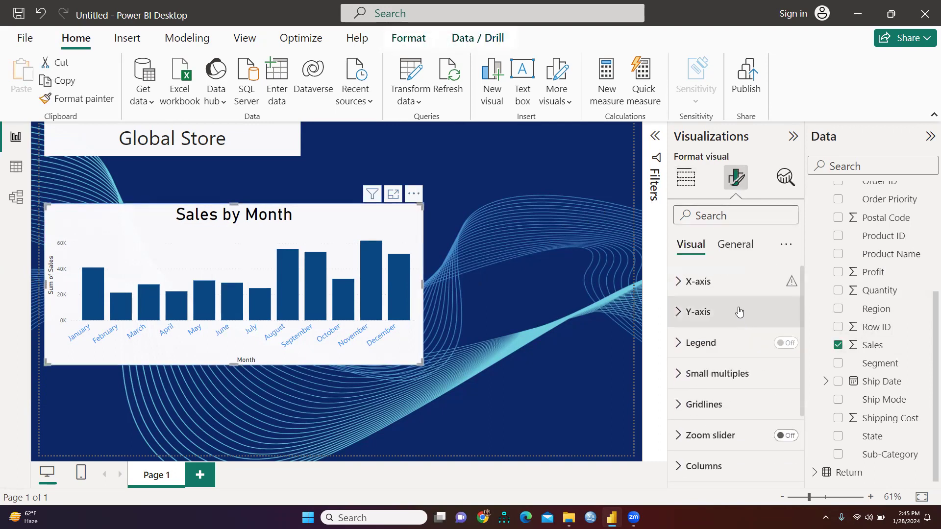
# Review the Sales by Month chart's general formatting options, covering background and border effects, title text, and size properties.
pyautogui.click(739, 244)
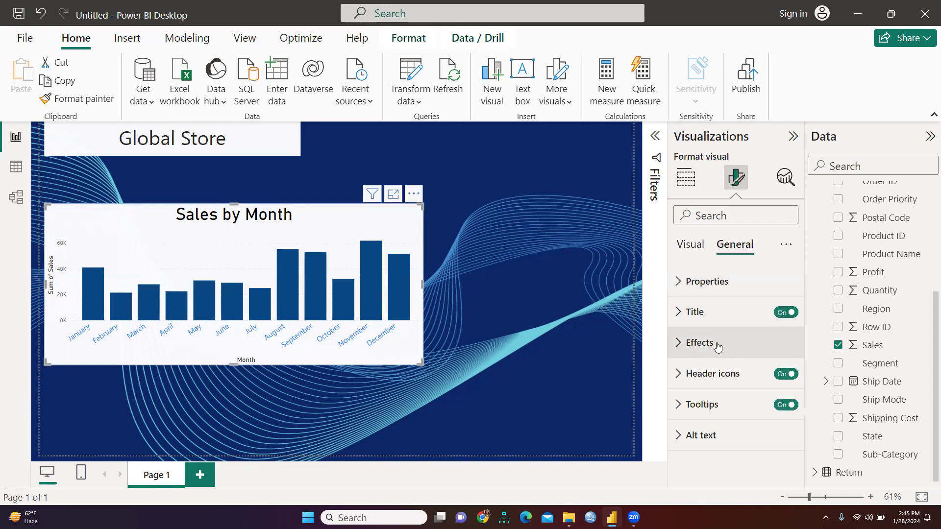
pyautogui.click(699, 343)
pyautogui.scroll(-4, 765, 345)
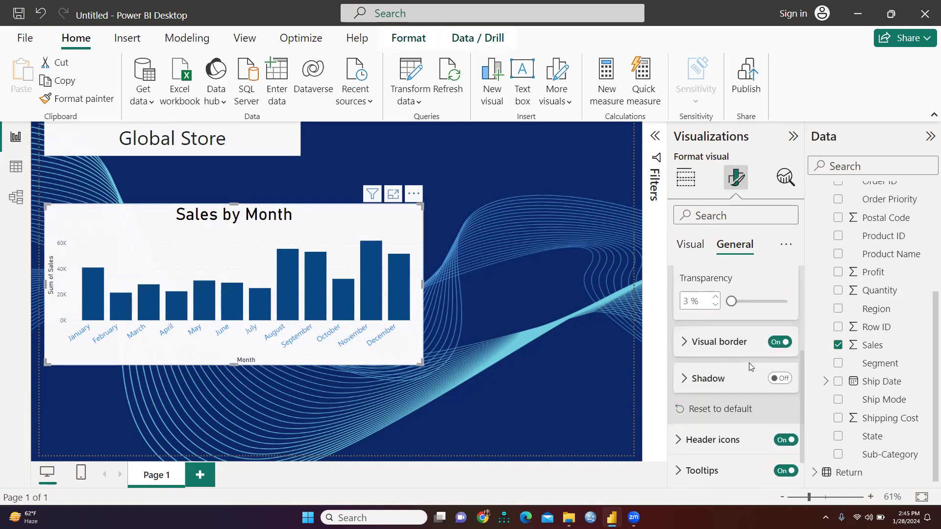
pyautogui.scroll(-2, 775, 380)
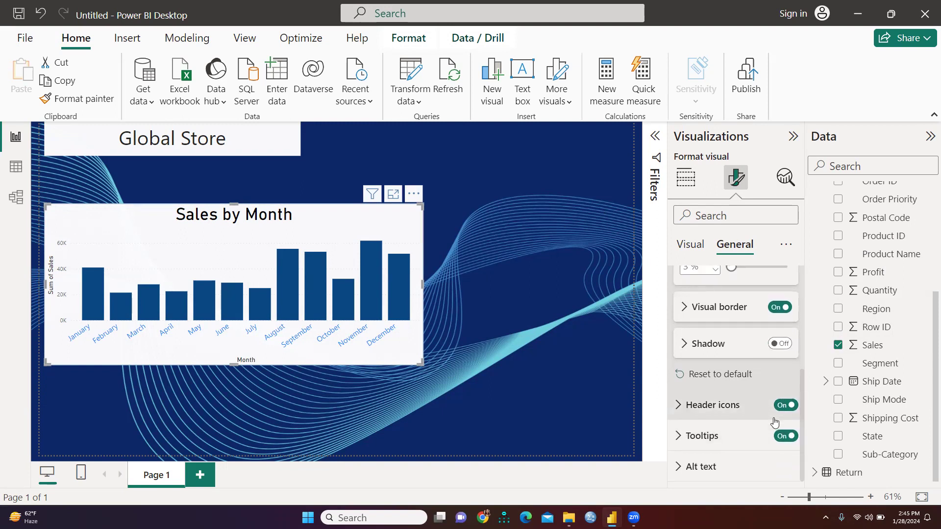
pyautogui.click(716, 309)
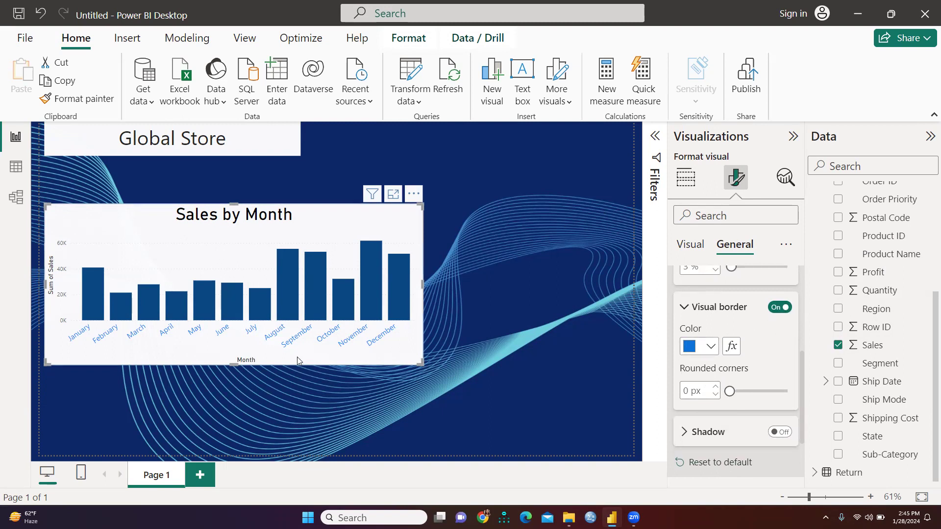
pyautogui.scroll(-3, 733, 381)
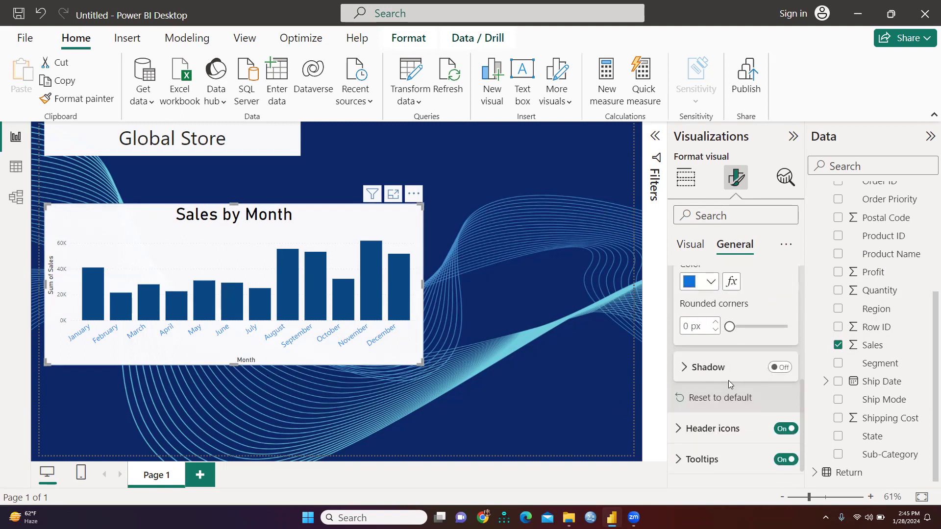
pyautogui.scroll(5, 732, 371)
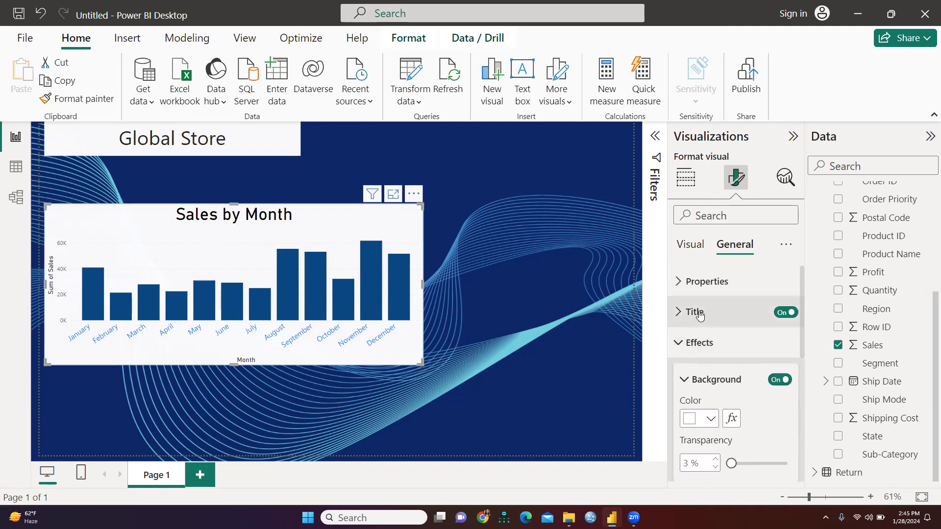
pyautogui.click(697, 322)
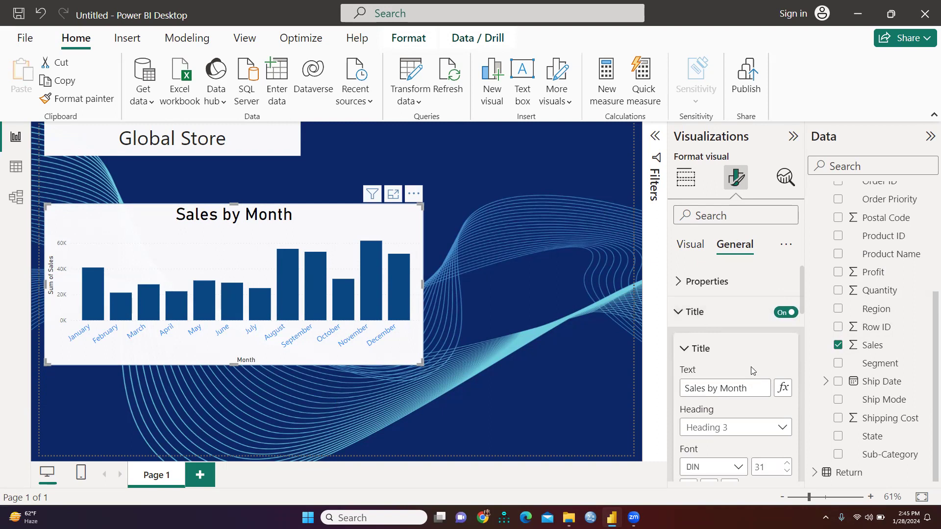
pyautogui.scroll(-5, 753, 375)
pyautogui.scroll(4, 746, 362)
pyautogui.scroll(1, 743, 359)
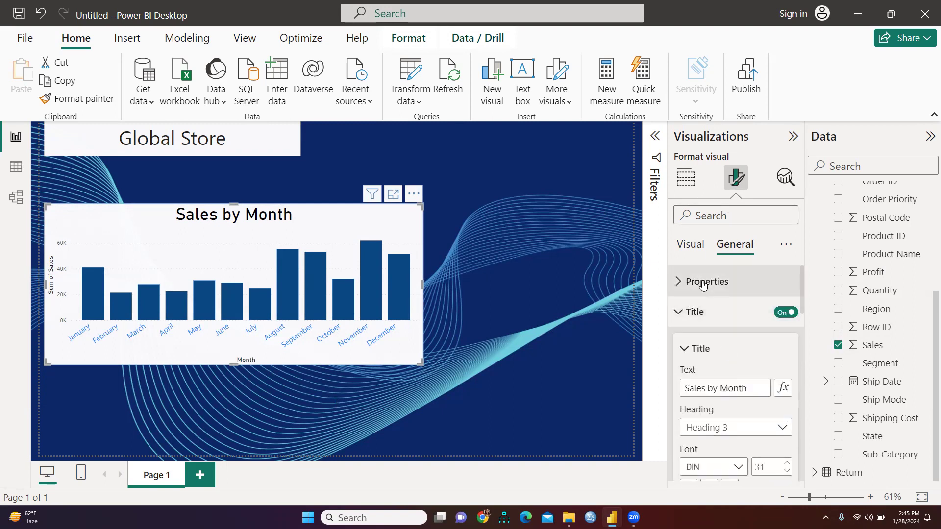
pyautogui.click(704, 286)
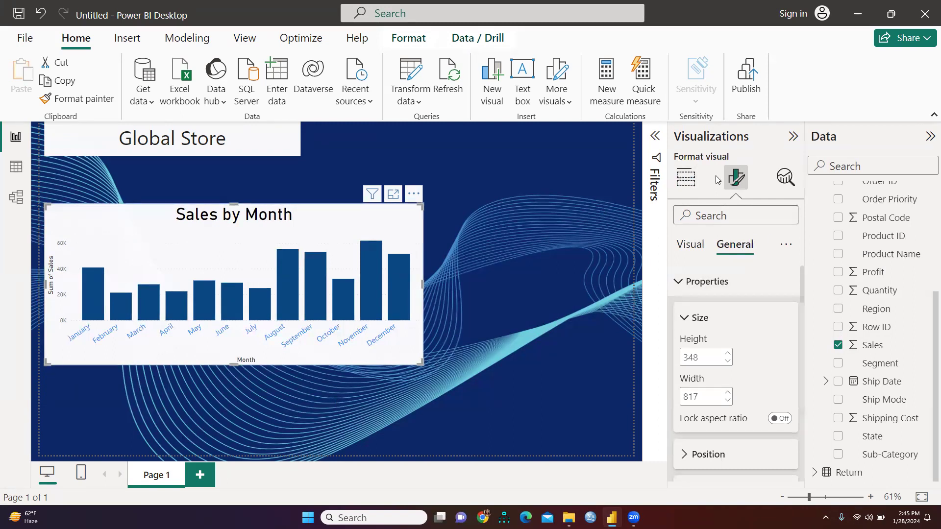
# Set the chart's Y-axis title to a blue theme colour and its font size to 16.
pyautogui.click(689, 245)
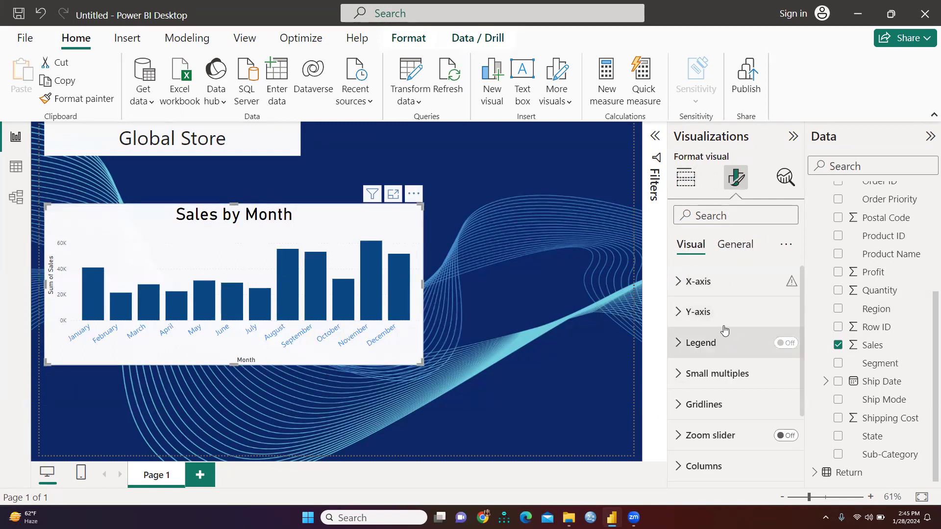
pyautogui.click(708, 314)
pyautogui.scroll(-2, 764, 363)
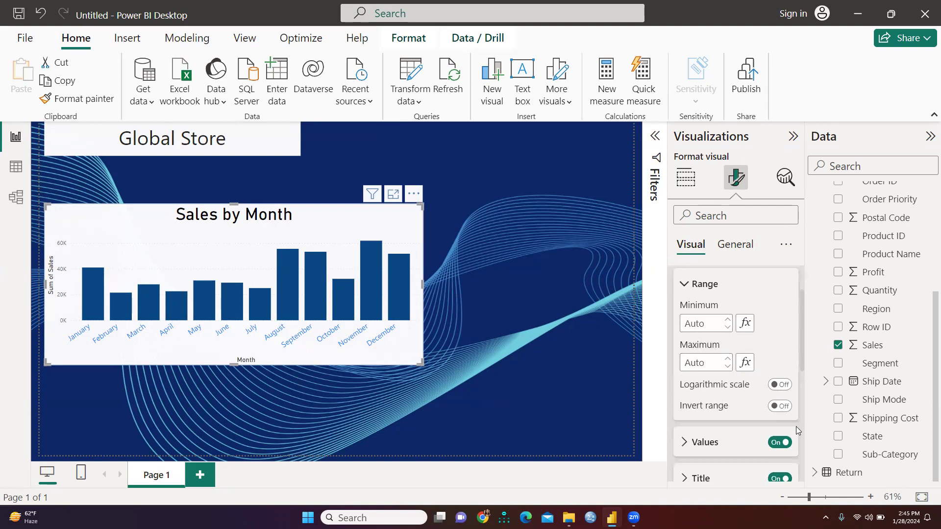
pyautogui.scroll(-2, 768, 431)
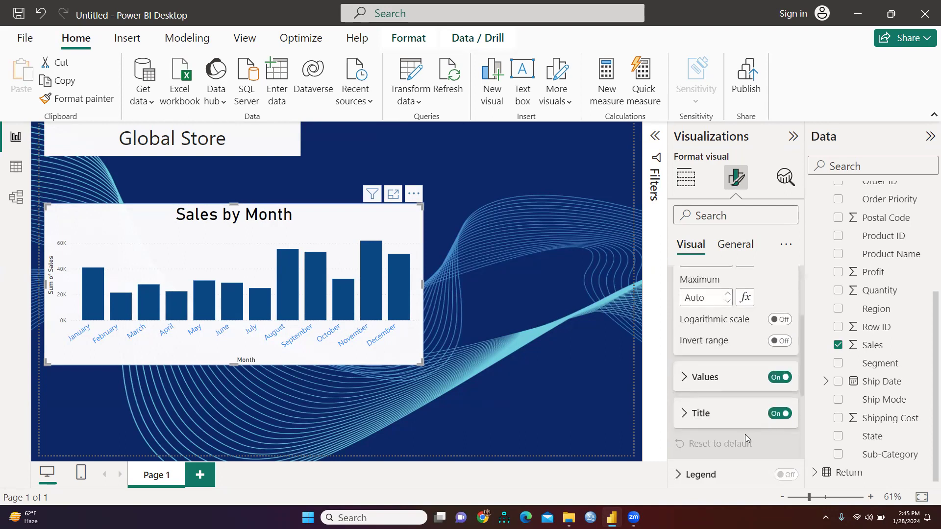
pyautogui.click(779, 414)
pyautogui.click(779, 414)
pyautogui.click(704, 420)
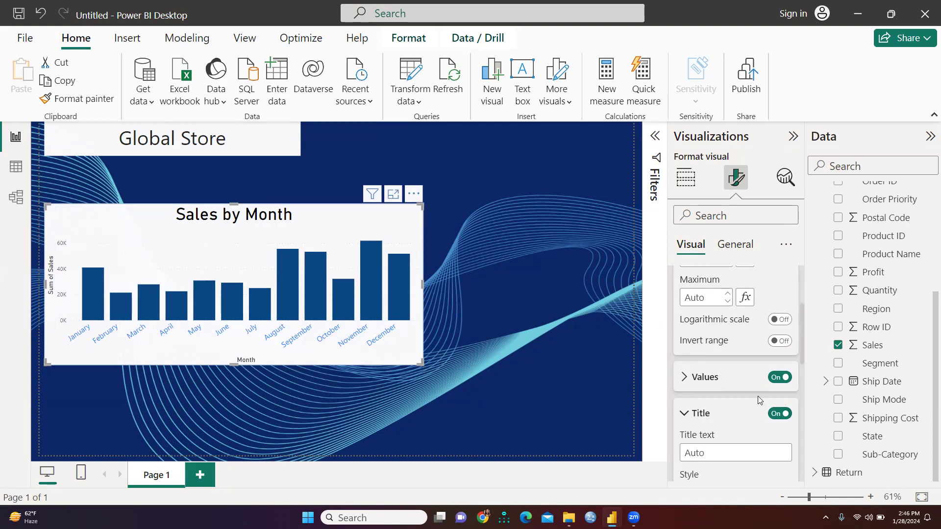
pyautogui.scroll(-2, 757, 394)
pyautogui.scroll(-5, 757, 394)
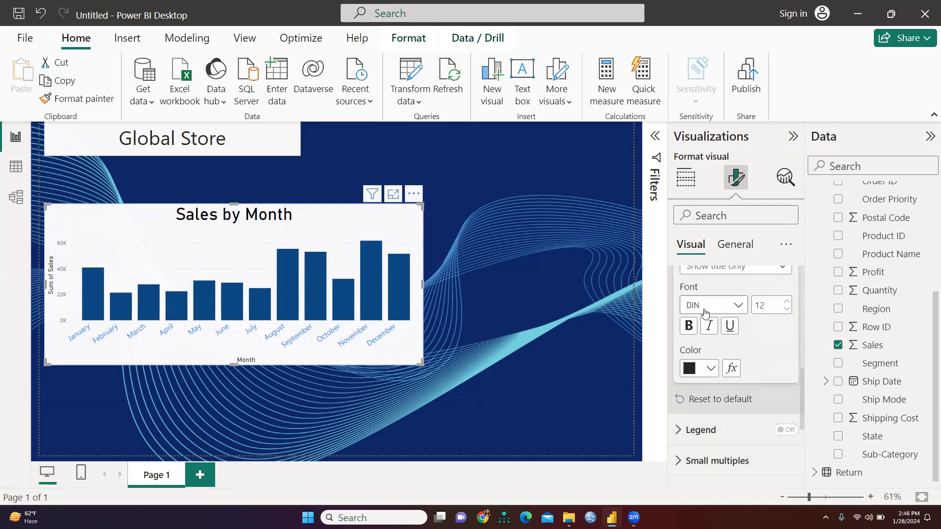
pyautogui.scroll(1, 711, 383)
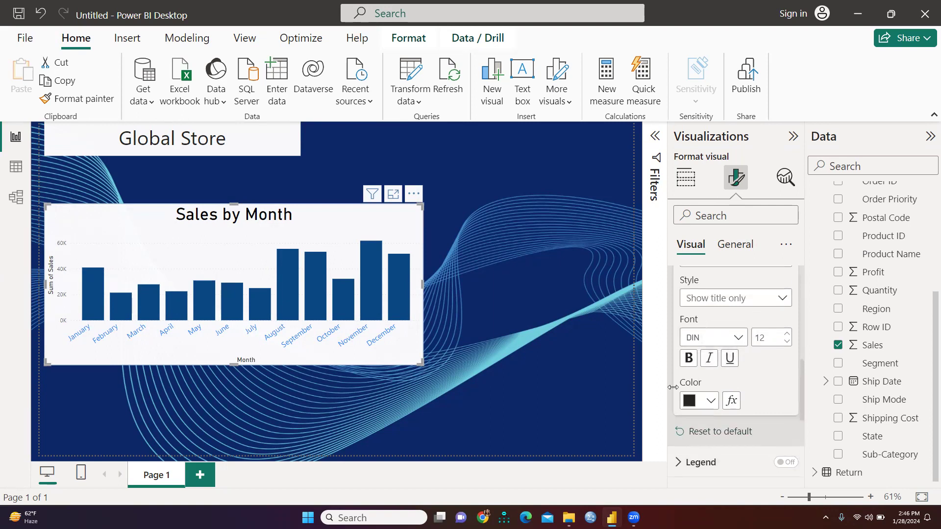
pyautogui.click(709, 403)
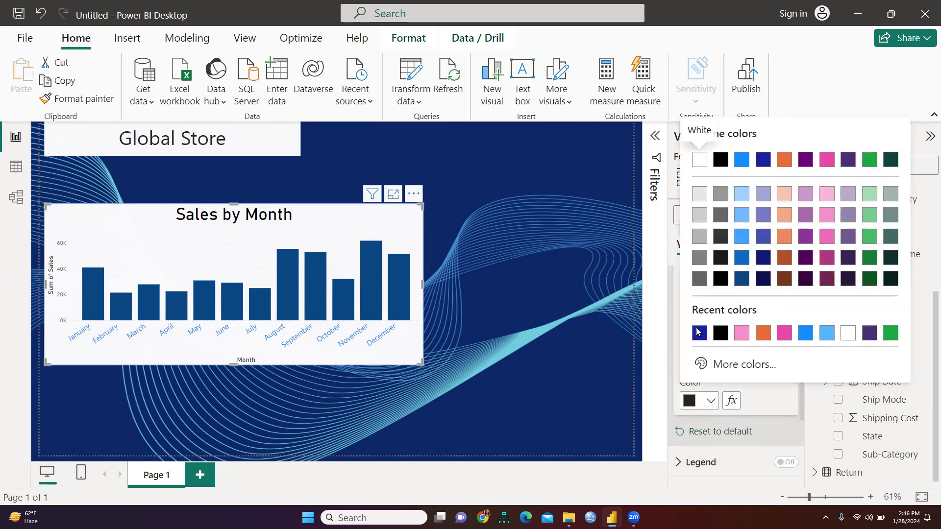
pyautogui.click(762, 165)
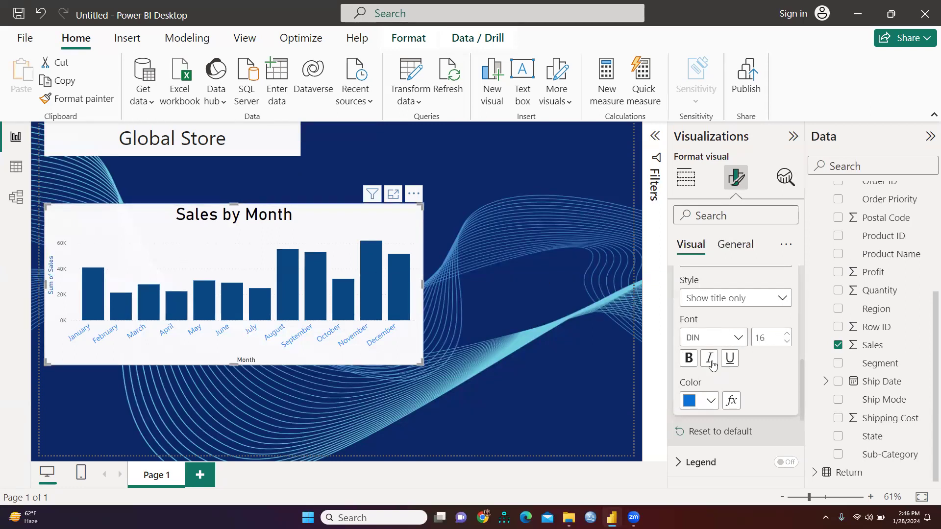
# Set the font size of the chart's Y-axis values to 15 and deselect the chart.
pyautogui.scroll(2, 792, 345)
pyautogui.scroll(1, 725, 332)
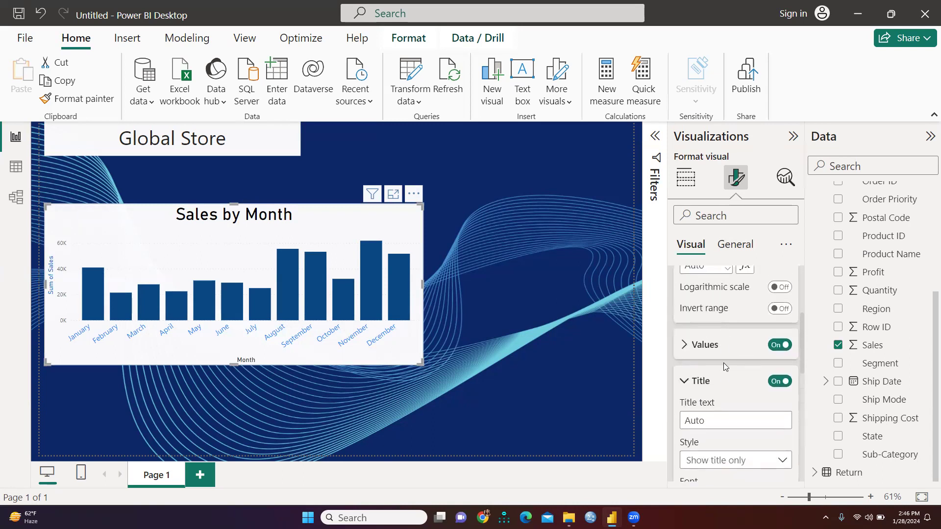
pyautogui.click(701, 346)
pyautogui.scroll(2, 761, 328)
pyautogui.scroll(-2, 759, 338)
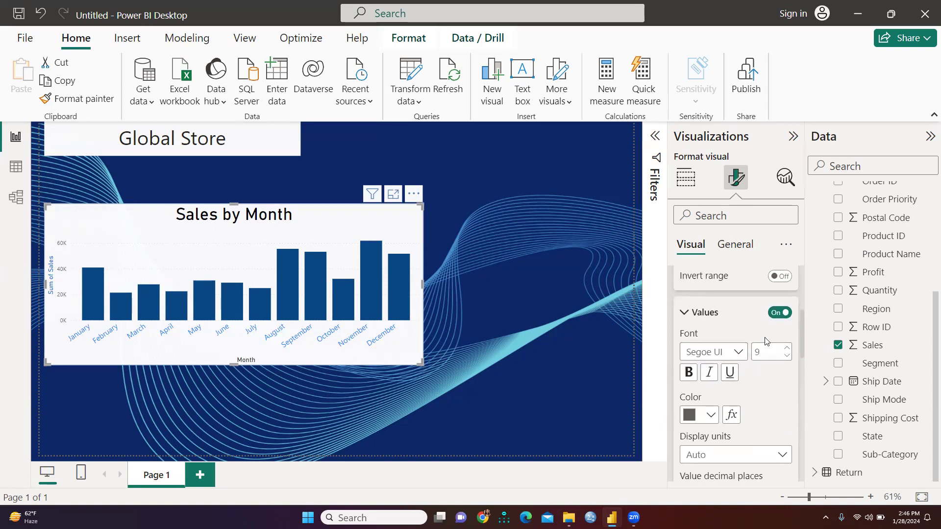
pyautogui.scroll(1, 767, 342)
pyautogui.scroll(2, 736, 355)
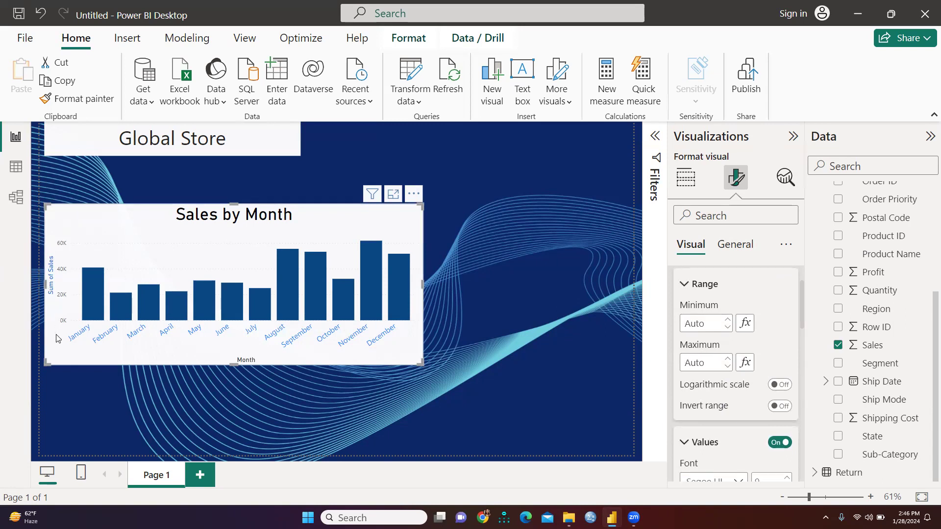
pyautogui.scroll(-3, 746, 335)
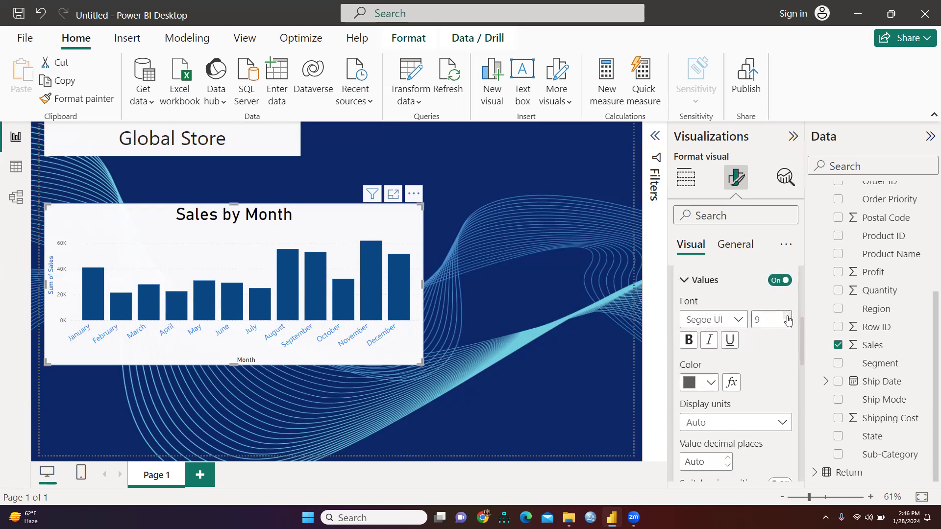
pyautogui.click(788, 318)
pyautogui.click(788, 317)
pyautogui.click(787, 318)
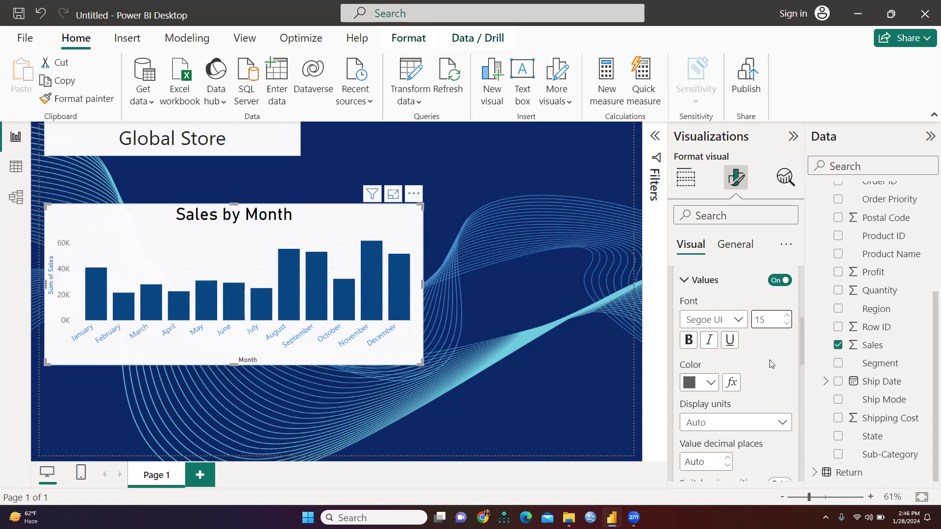
pyautogui.scroll(-2, 768, 365)
pyautogui.scroll(4, 767, 358)
pyautogui.scroll(5, 765, 354)
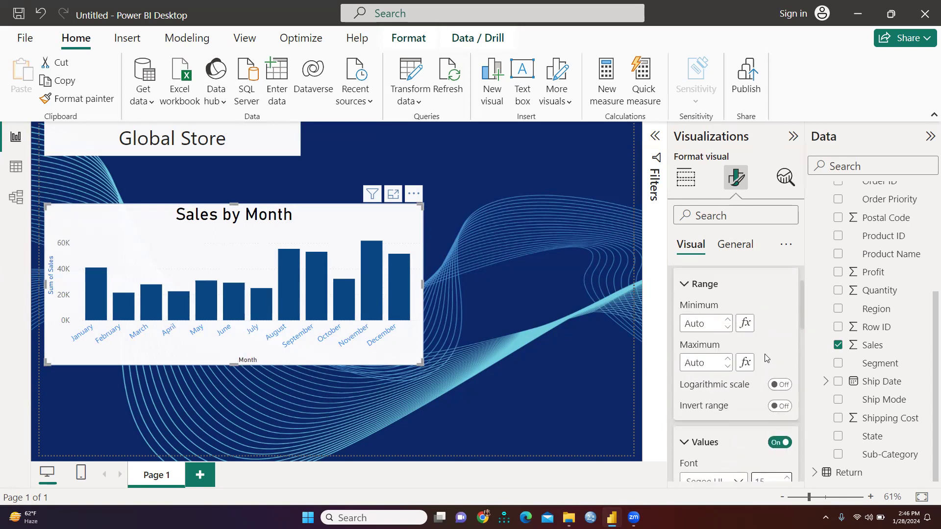
pyautogui.click(518, 332)
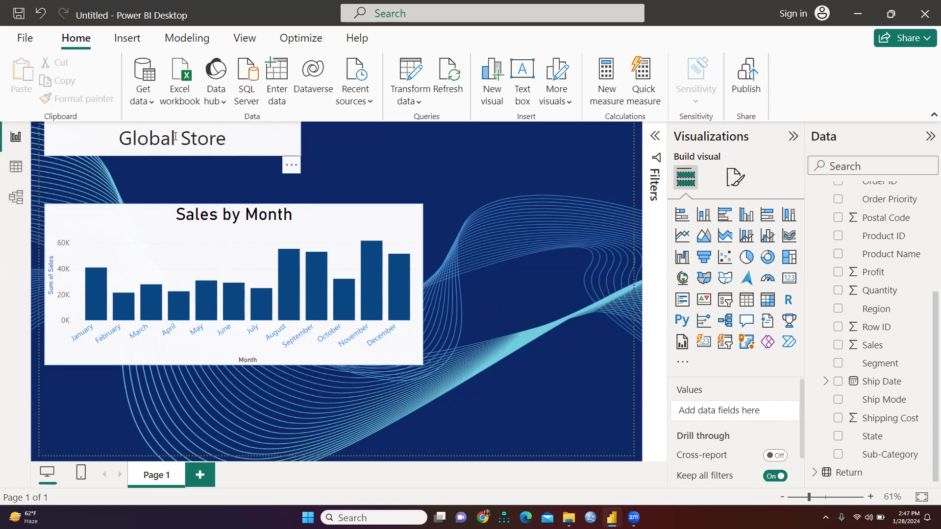
# Remove the Global Store title text box from the report page.
pyautogui.click(210, 137)
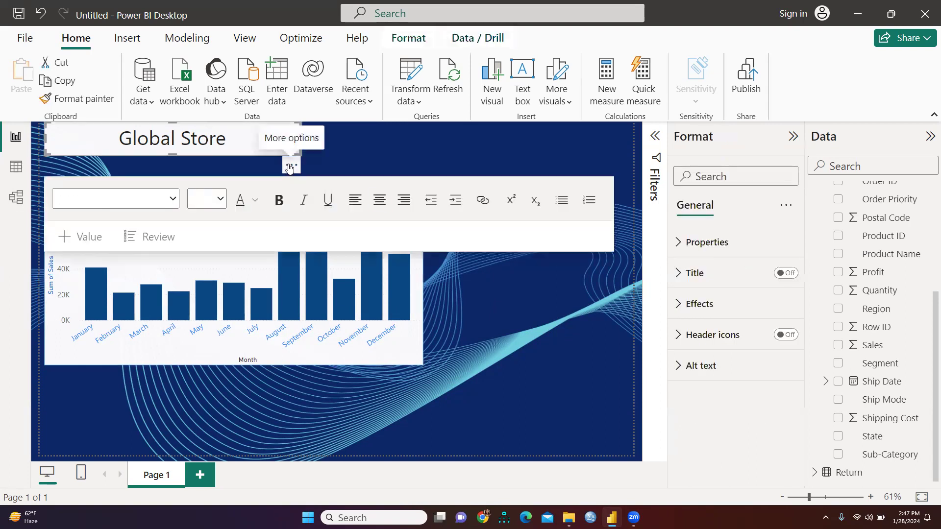
pyautogui.click(290, 166)
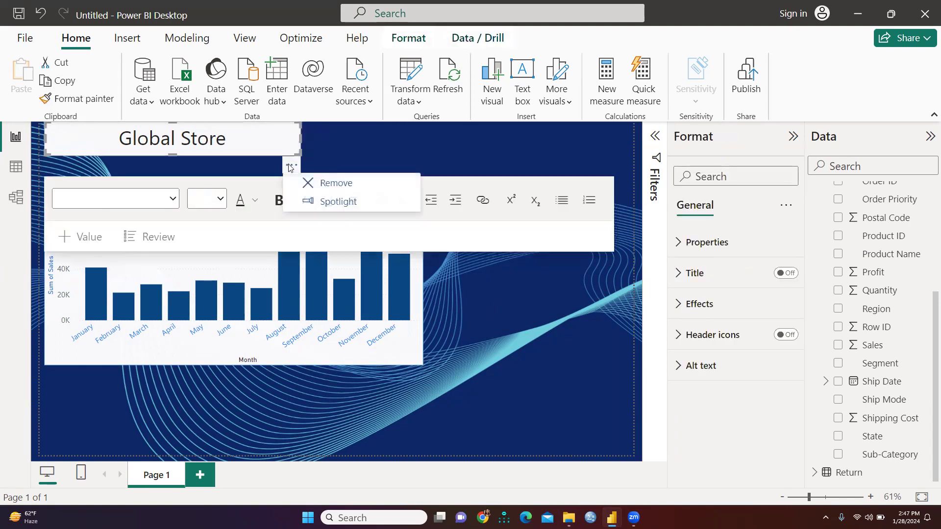
pyautogui.click(345, 187)
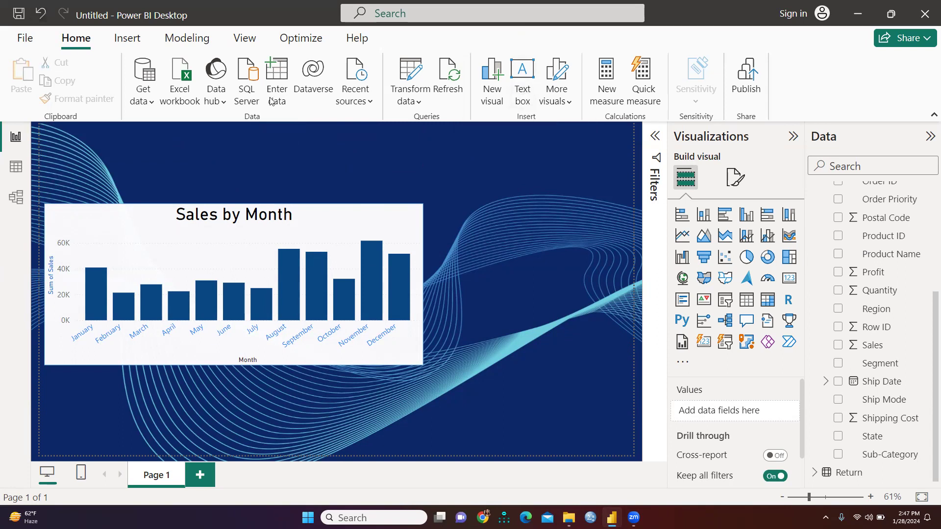
# Insert a text box with the centred title "Global Store Dashboard" at font size 36.
pyautogui.click(513, 86)
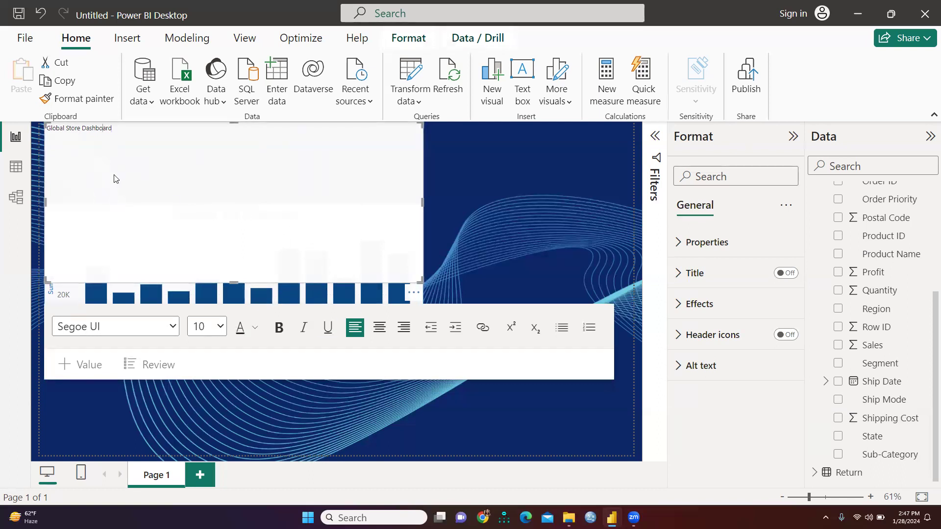
pyautogui.click(220, 327)
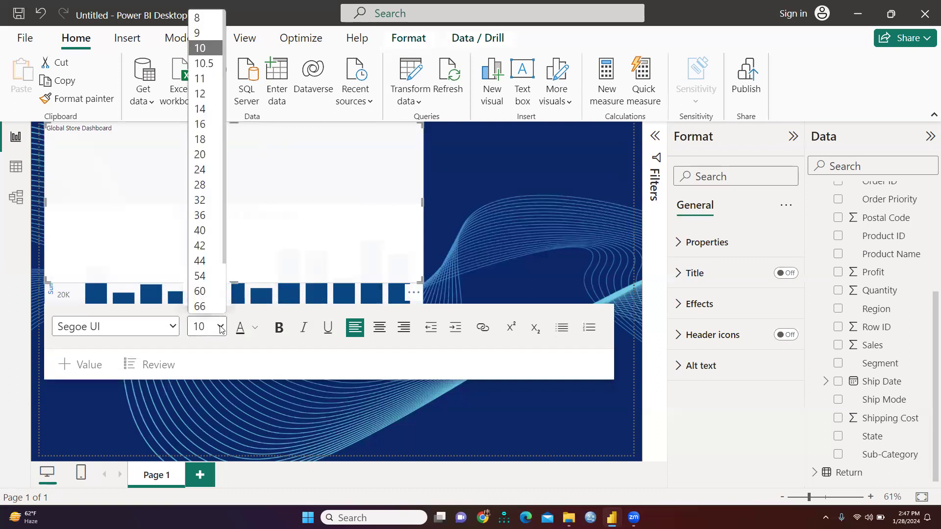
pyautogui.click(199, 185)
pyautogui.moveTo(115, 144); pyautogui.dragTo(46, 144)
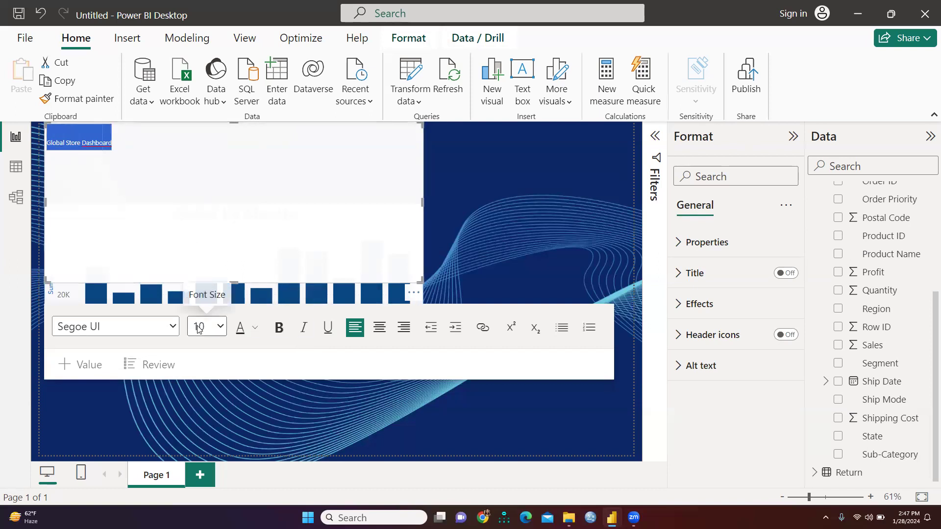
pyautogui.click(220, 327)
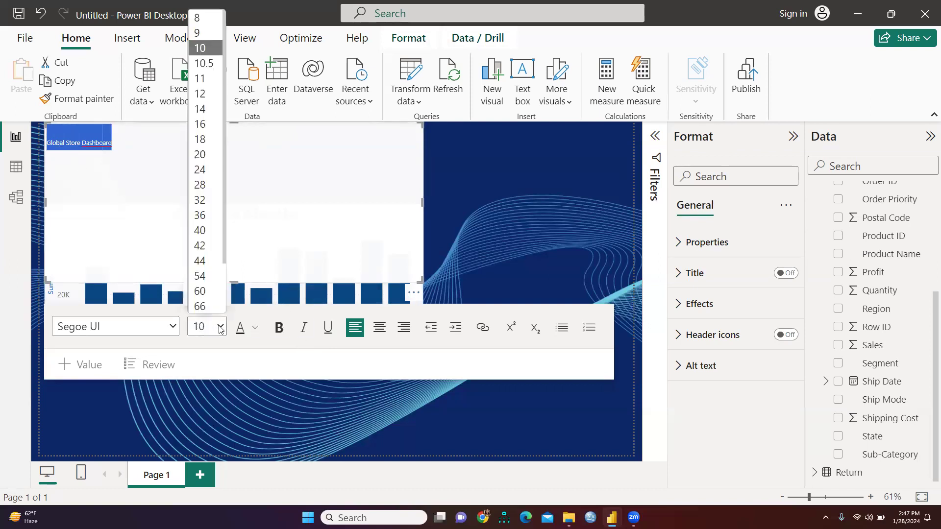
pyautogui.click(199, 214)
pyautogui.click(223, 204)
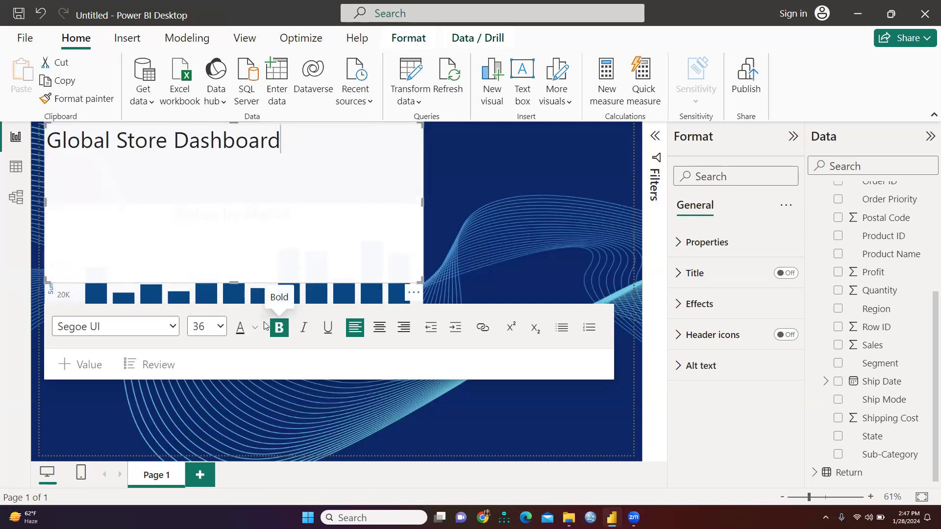
pyautogui.click(380, 327)
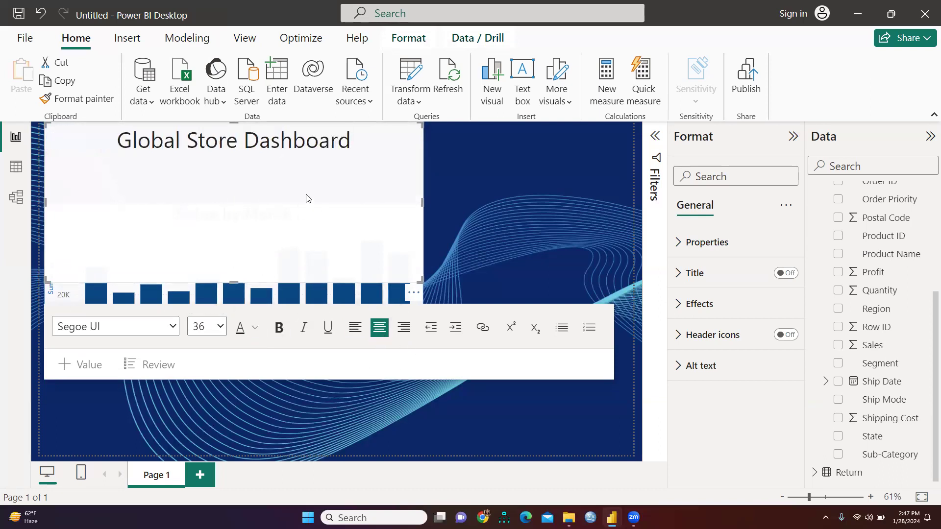
# Add a Q&A visual in the empty area below the chart and reselect the dashboard title text box.
pyautogui.doubleClick(346, 406)
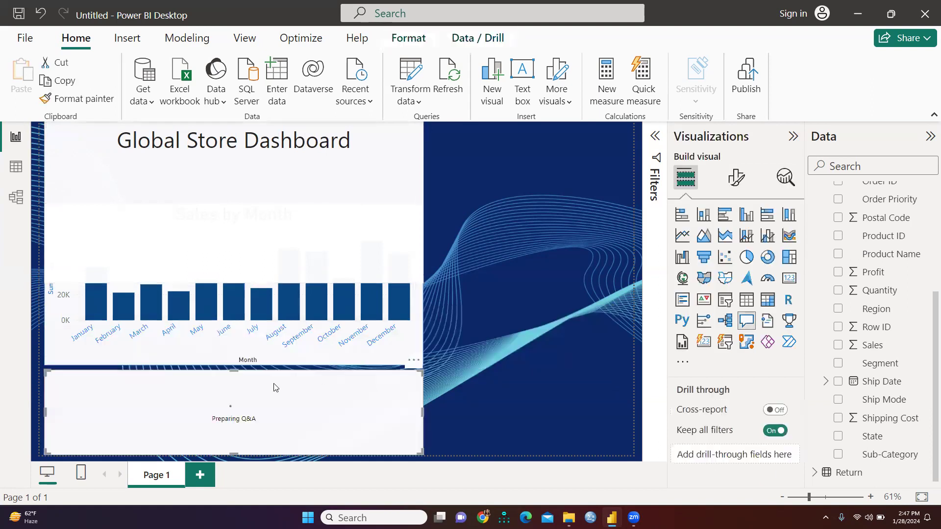
pyautogui.click(242, 205)
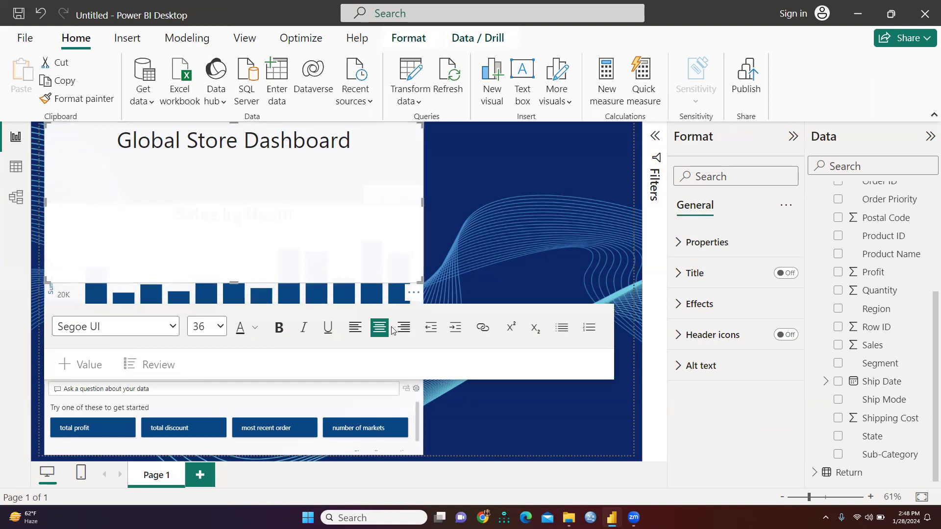
# Resize the Global Store Dashboard text box into a short, wide banner above the Sales by Month chart.
pyautogui.click(481, 417)
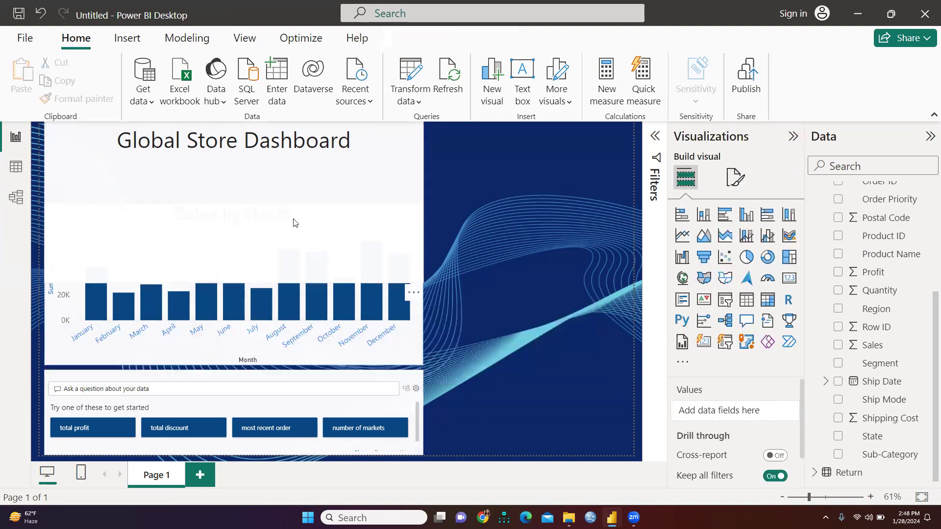
pyautogui.click(336, 171)
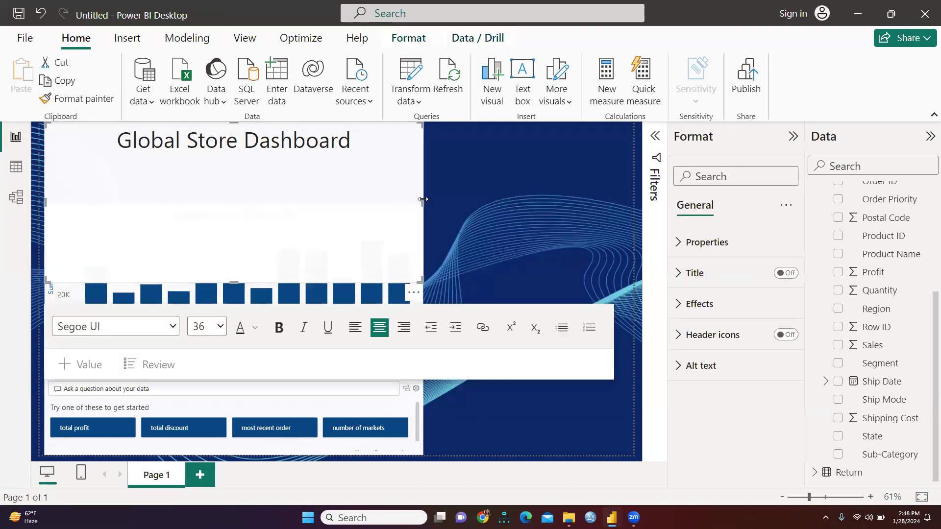
pyautogui.moveTo(416, 198); pyautogui.dragTo(221, 200)
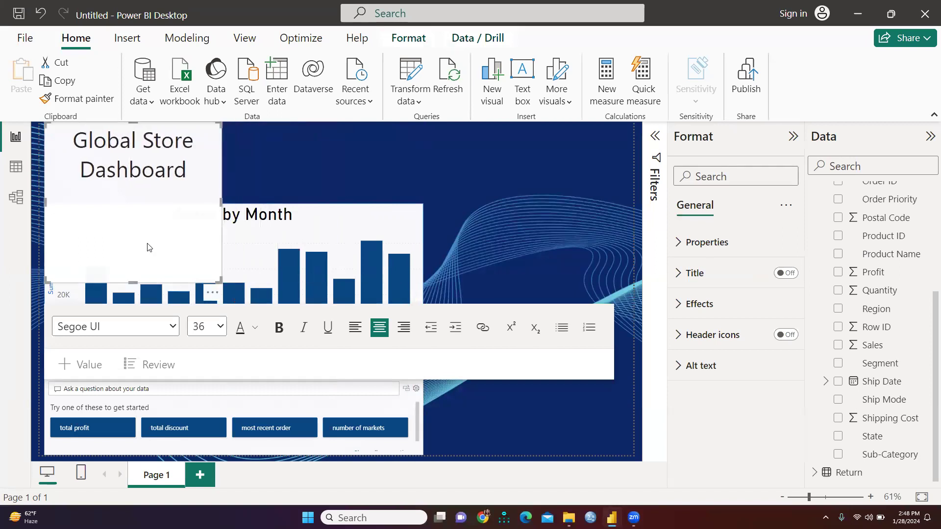
pyautogui.moveTo(130, 280); pyautogui.dragTo(131, 168)
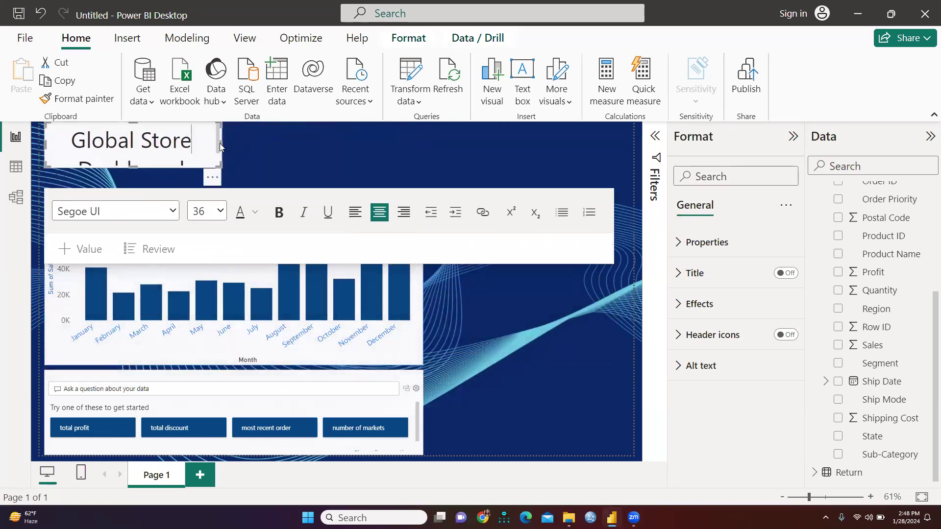
pyautogui.moveTo(220, 147); pyautogui.dragTo(458, 148)
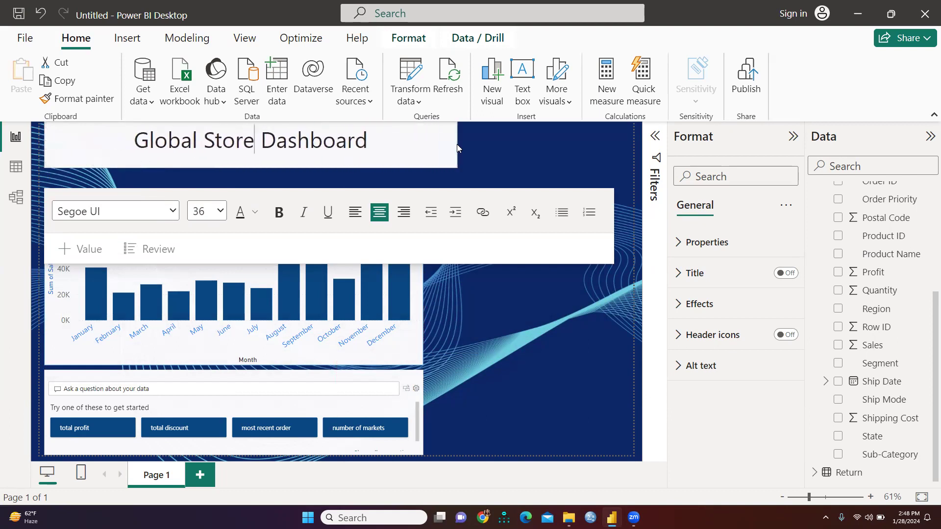
pyautogui.click(527, 298)
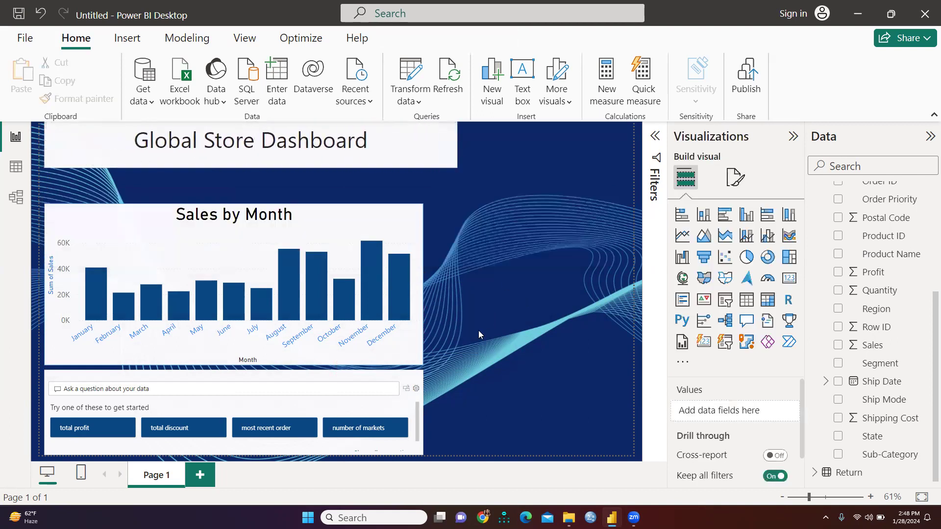
pyautogui.click(299, 410)
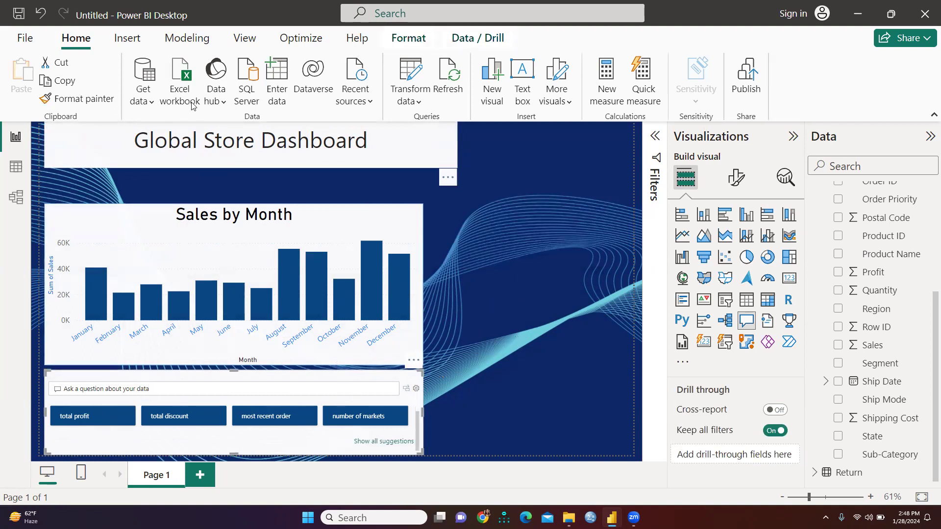
pyautogui.click(189, 141)
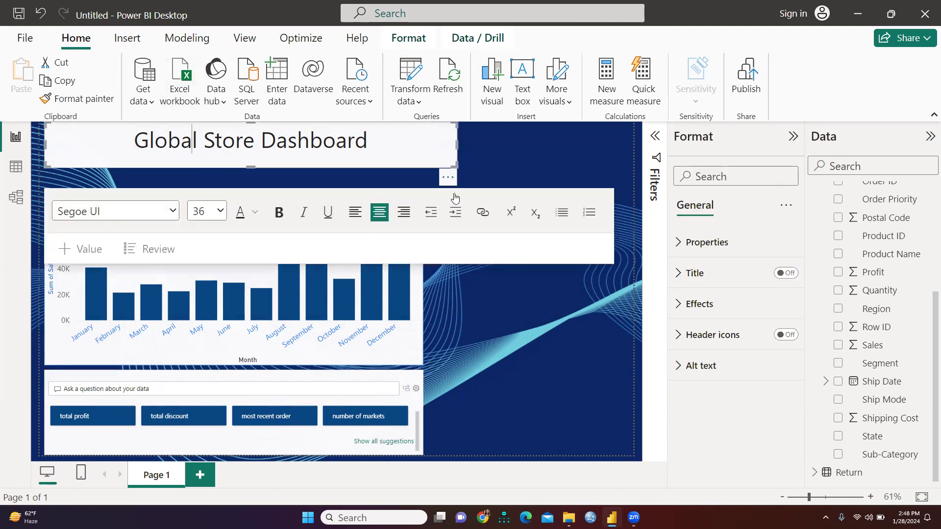
pyautogui.click(551, 343)
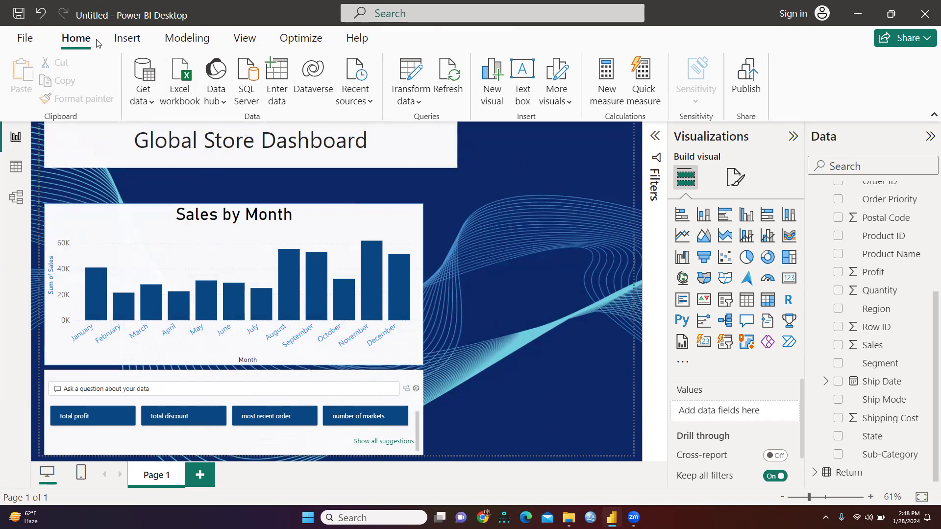
# View the available report themes and the Browse for themes file dialog, and close it without choosing a file.
pyautogui.click(240, 41)
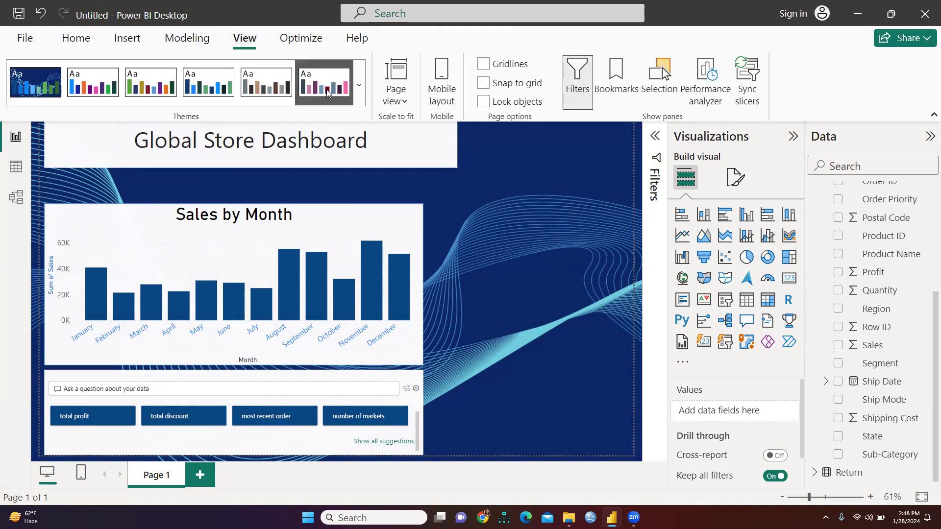
pyautogui.click(359, 87)
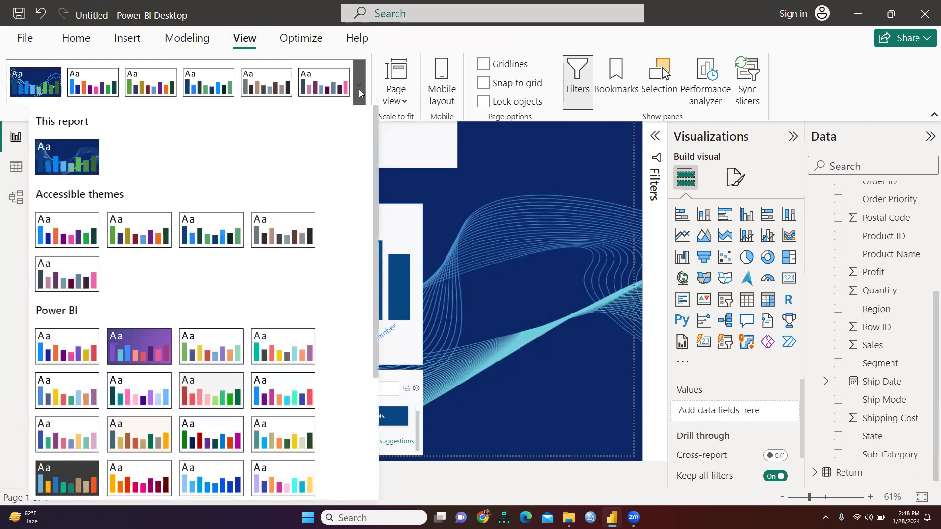
pyautogui.scroll(-5, 341, 267)
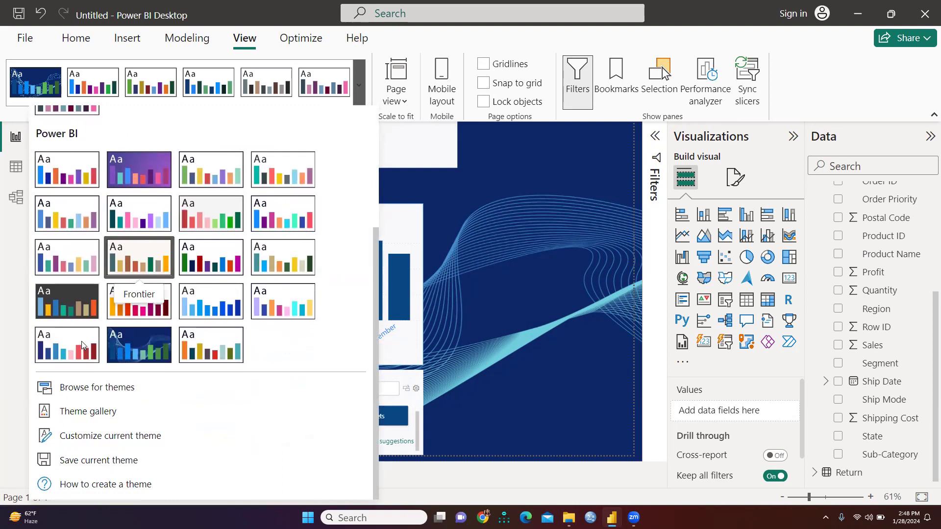
pyautogui.click(97, 387)
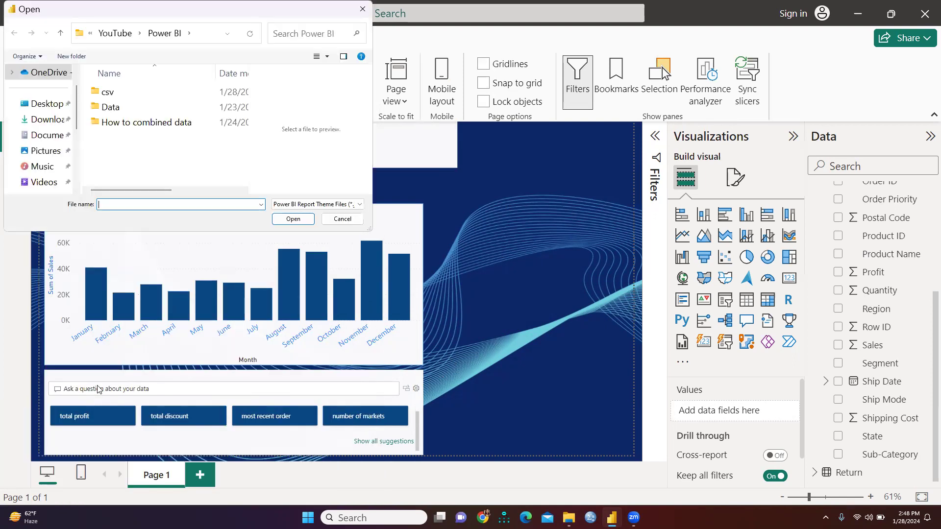
pyautogui.click(362, 9)
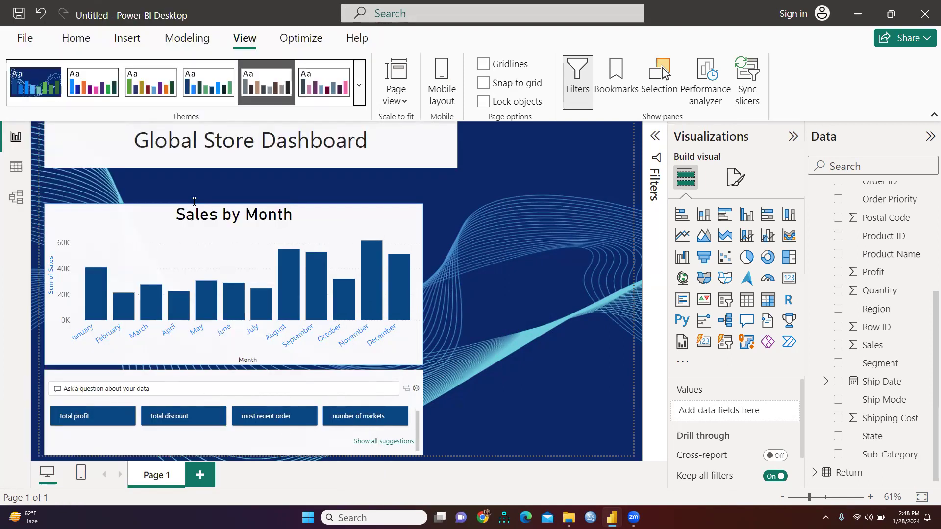
# Open the online Theme gallery from the report themes list and return to the report.
pyautogui.click(359, 89)
pyautogui.scroll(-5, 195, 346)
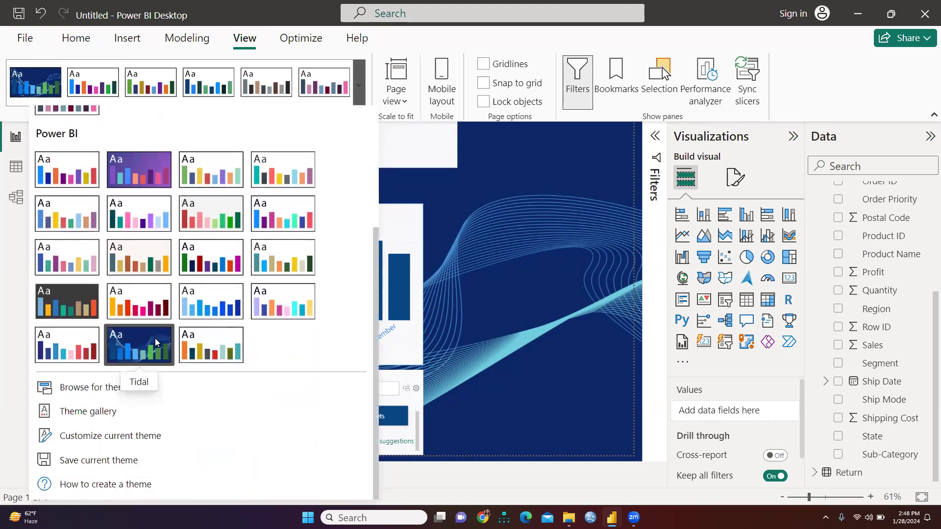
pyautogui.click(98, 412)
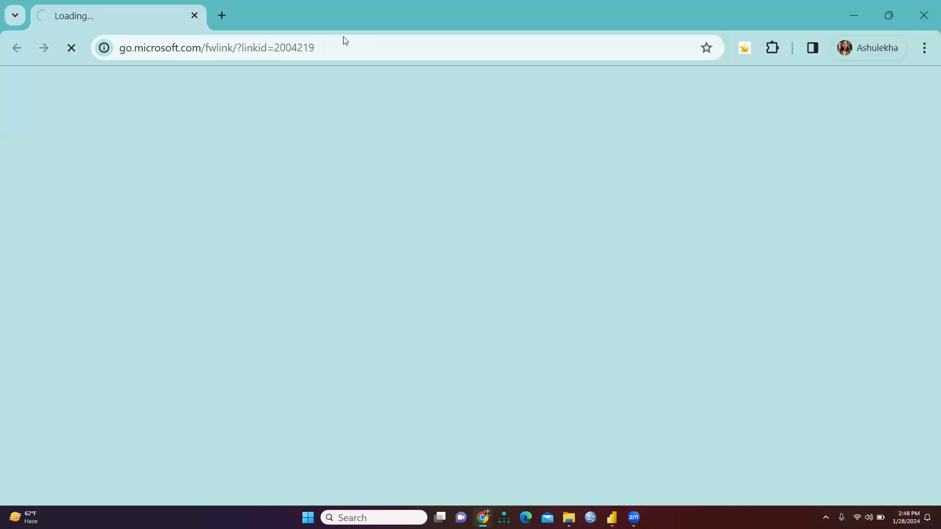
pyautogui.click(924, 15)
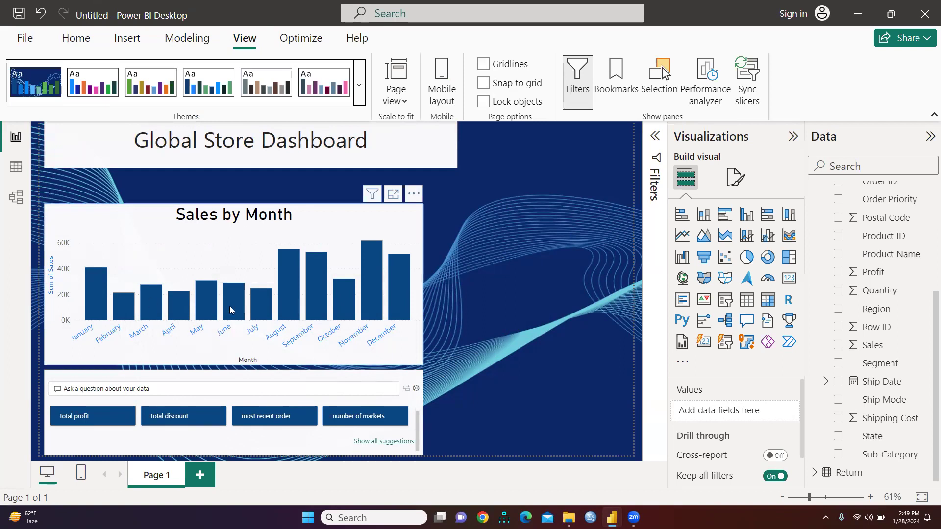
# Try the accessible themes on the report one after another, from Accessible Default to Accessible Orchid.
pyautogui.click(95, 91)
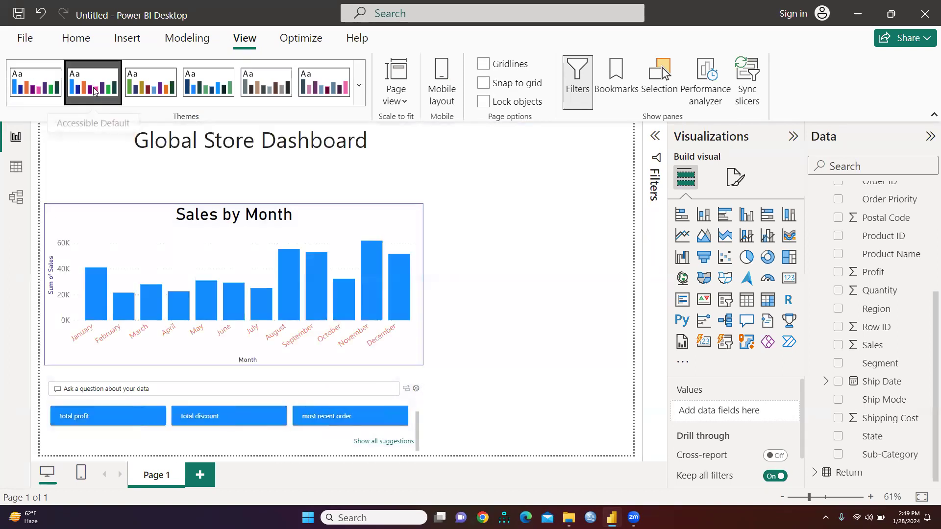
pyautogui.click(153, 85)
pyautogui.click(216, 87)
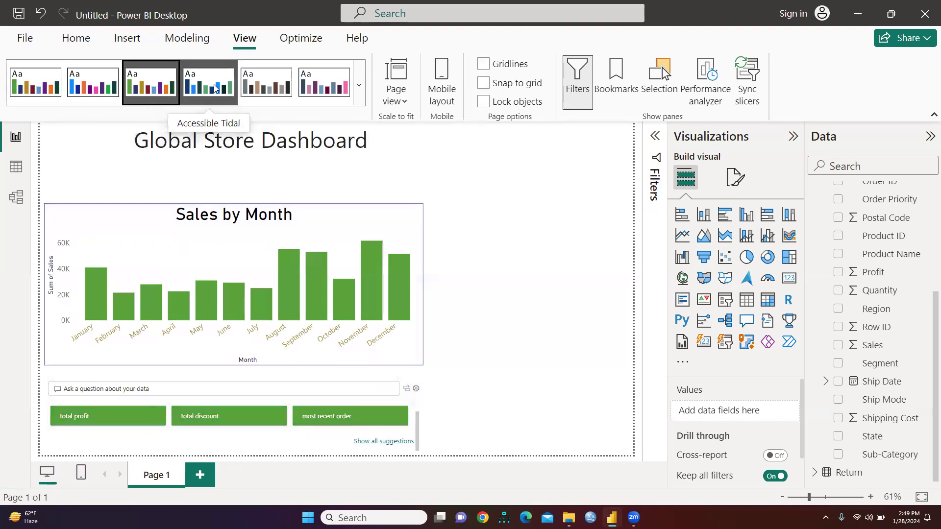
pyautogui.click(271, 89)
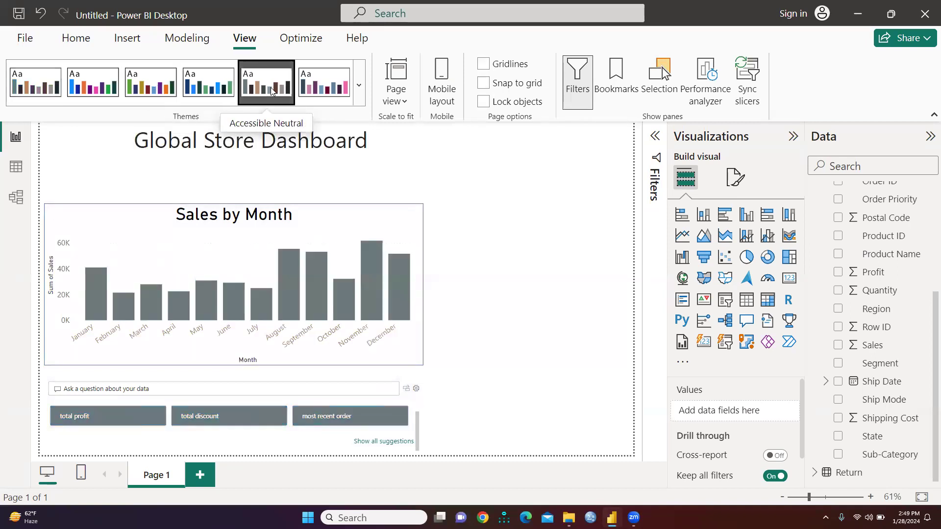
pyautogui.click(323, 86)
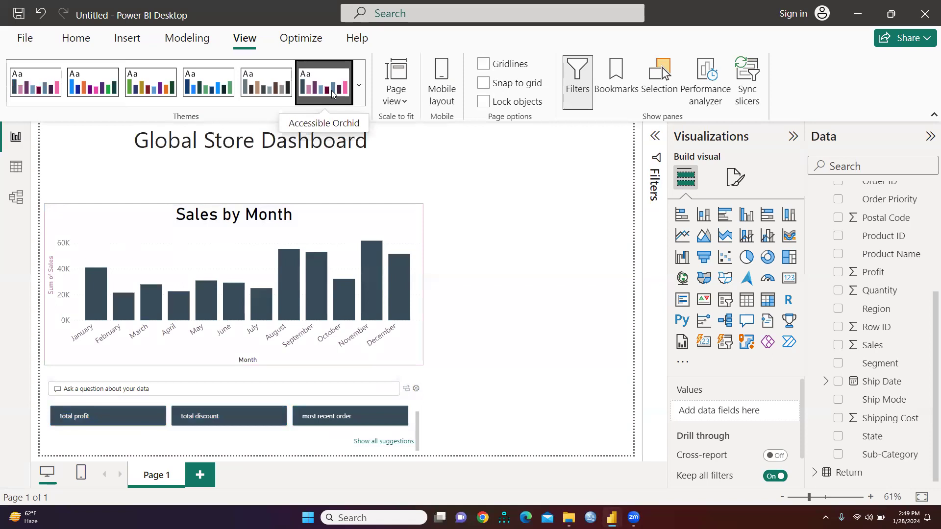
pyautogui.click(361, 89)
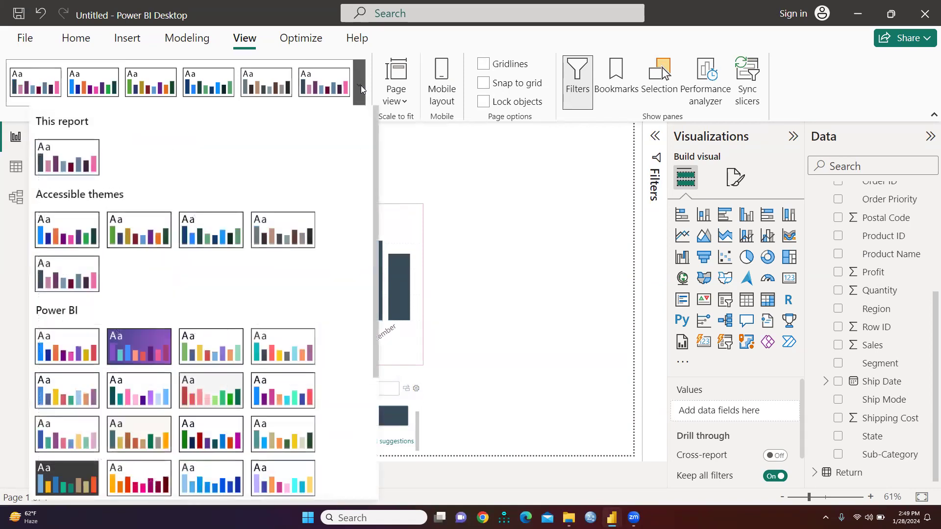
pyautogui.click(511, 174)
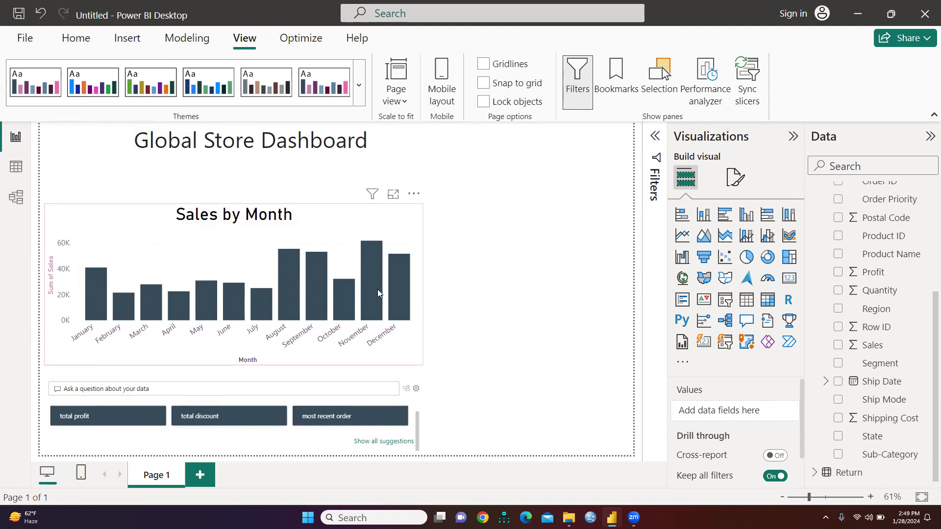
# Try the Power BI theme with the purple gradient background on the report.
pyautogui.moveTo(378, 293)
pyautogui.click(359, 85)
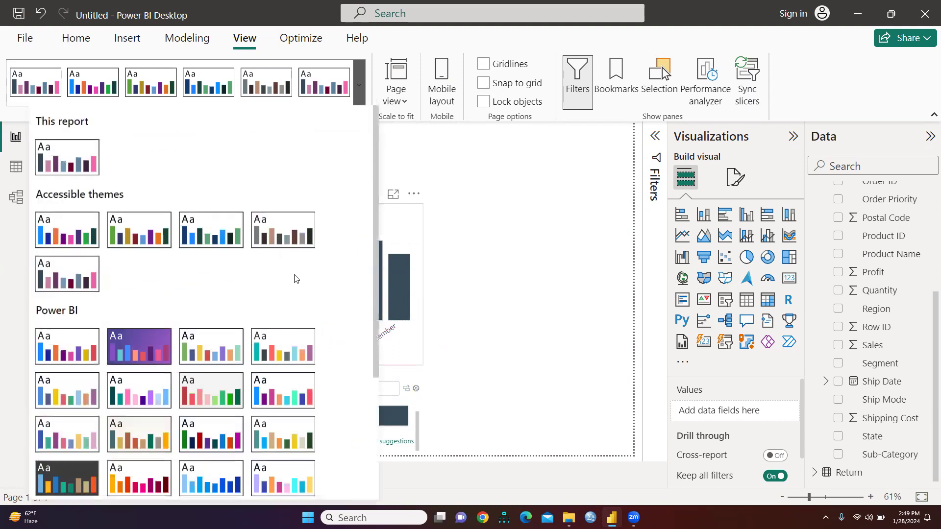
pyautogui.scroll(-3, 211, 307)
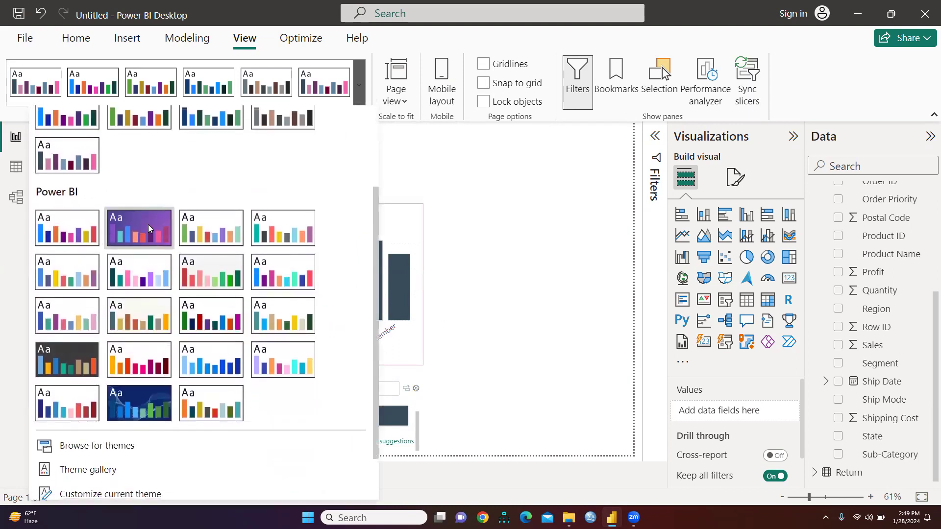
pyautogui.click(149, 228)
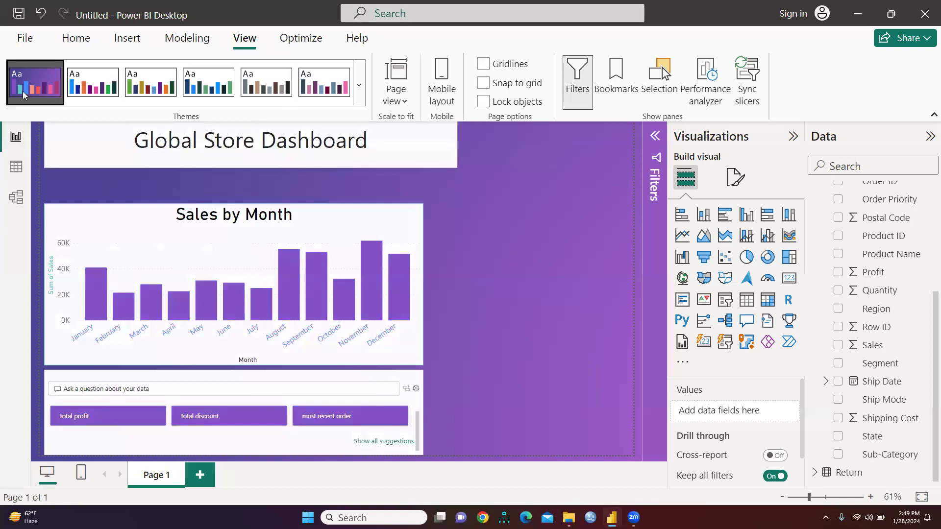
# Apply the Tidal theme with the dark blue wave background to the report.
pyautogui.click(363, 86)
pyautogui.scroll(-4, 306, 305)
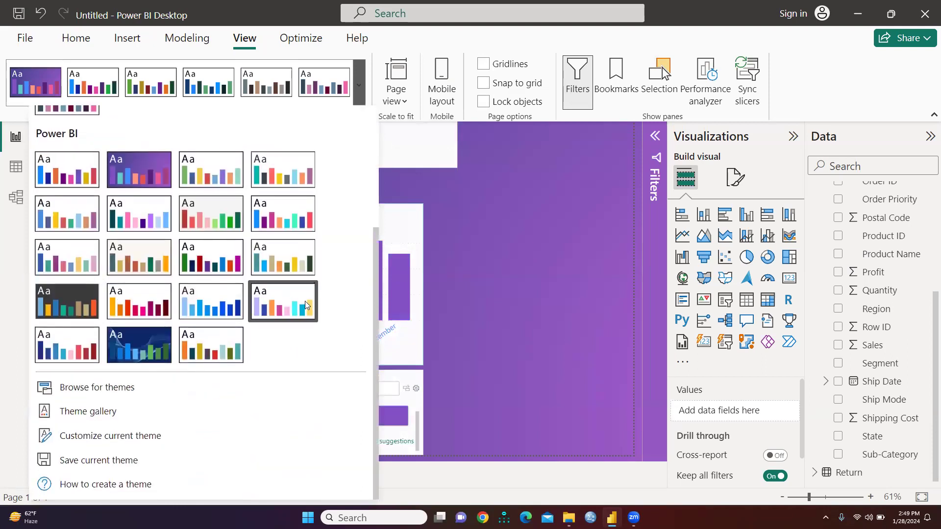
pyautogui.click(154, 339)
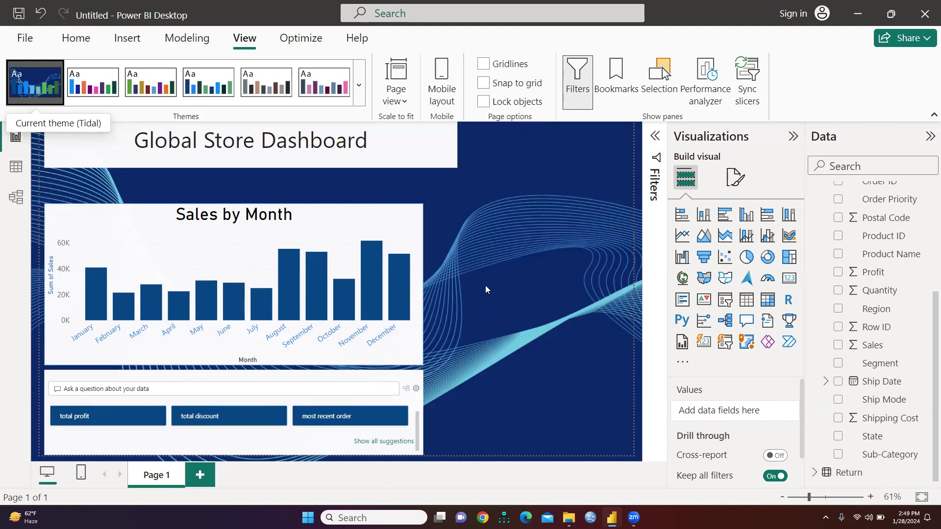
pyautogui.moveTo(335, 244)
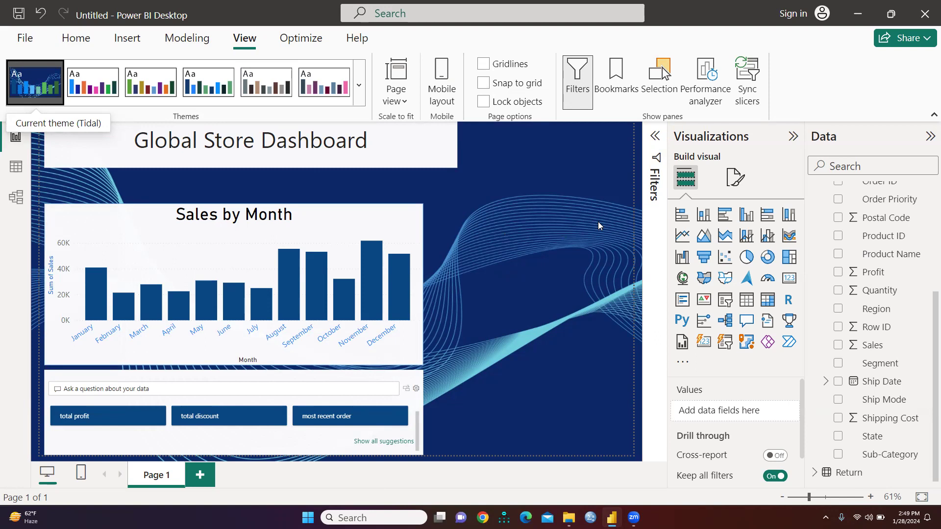